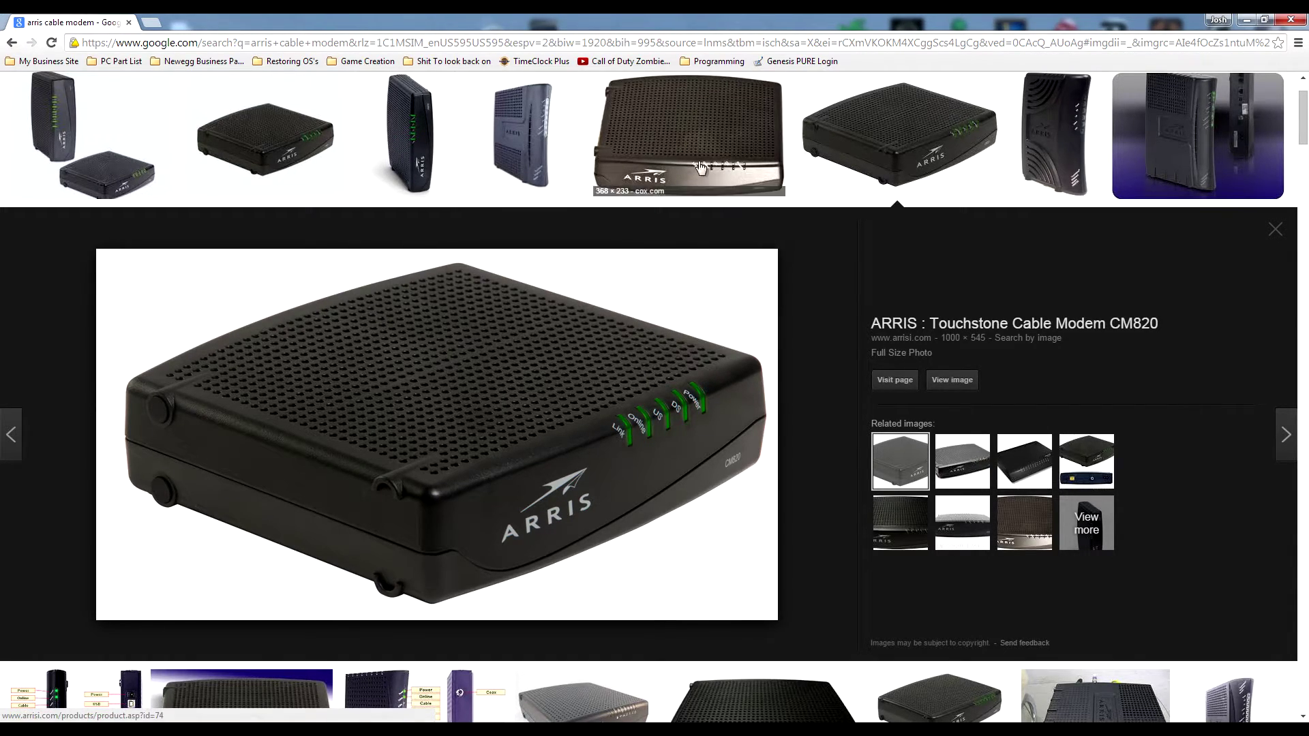
# Close the Google Images window showing the arris cable modem results.
pyautogui.click(1290, 19)
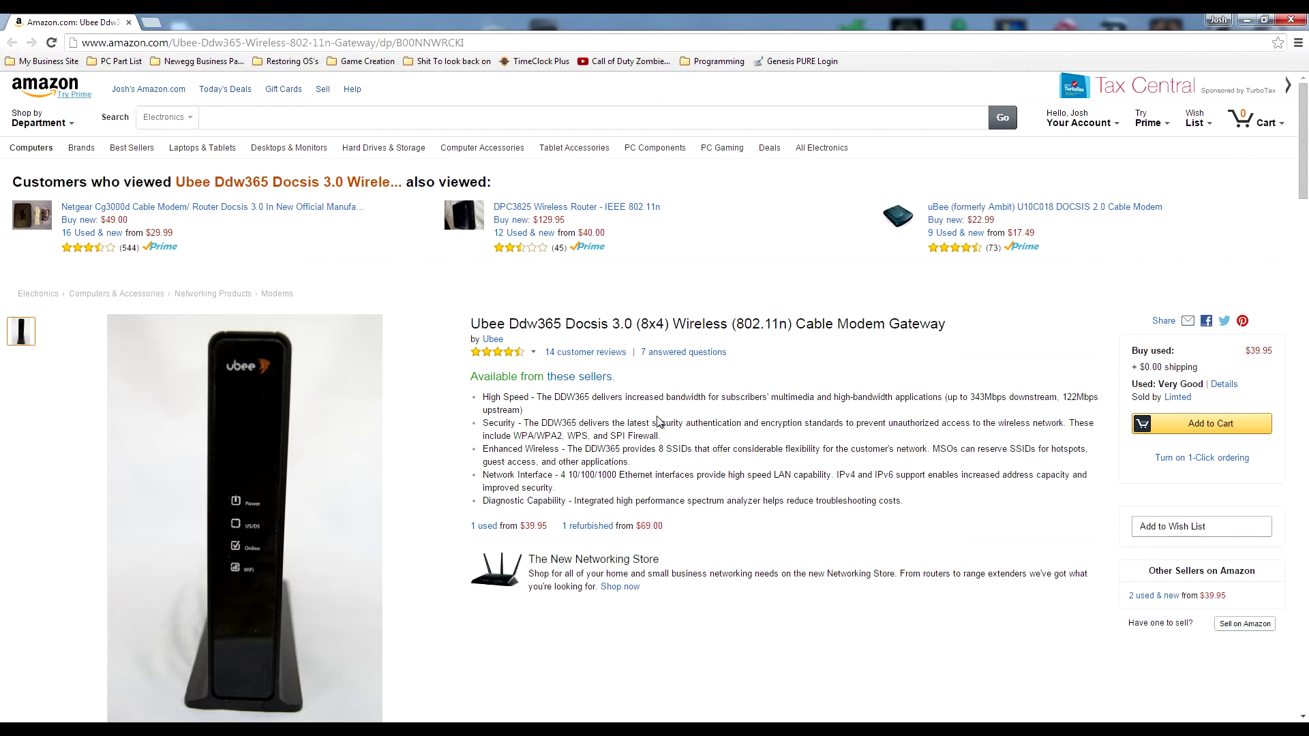
# View the enlarged Ubee DDW365 product photo and highlight its used and refurbished prices.
pyautogui.scroll(-1, 653, 426)
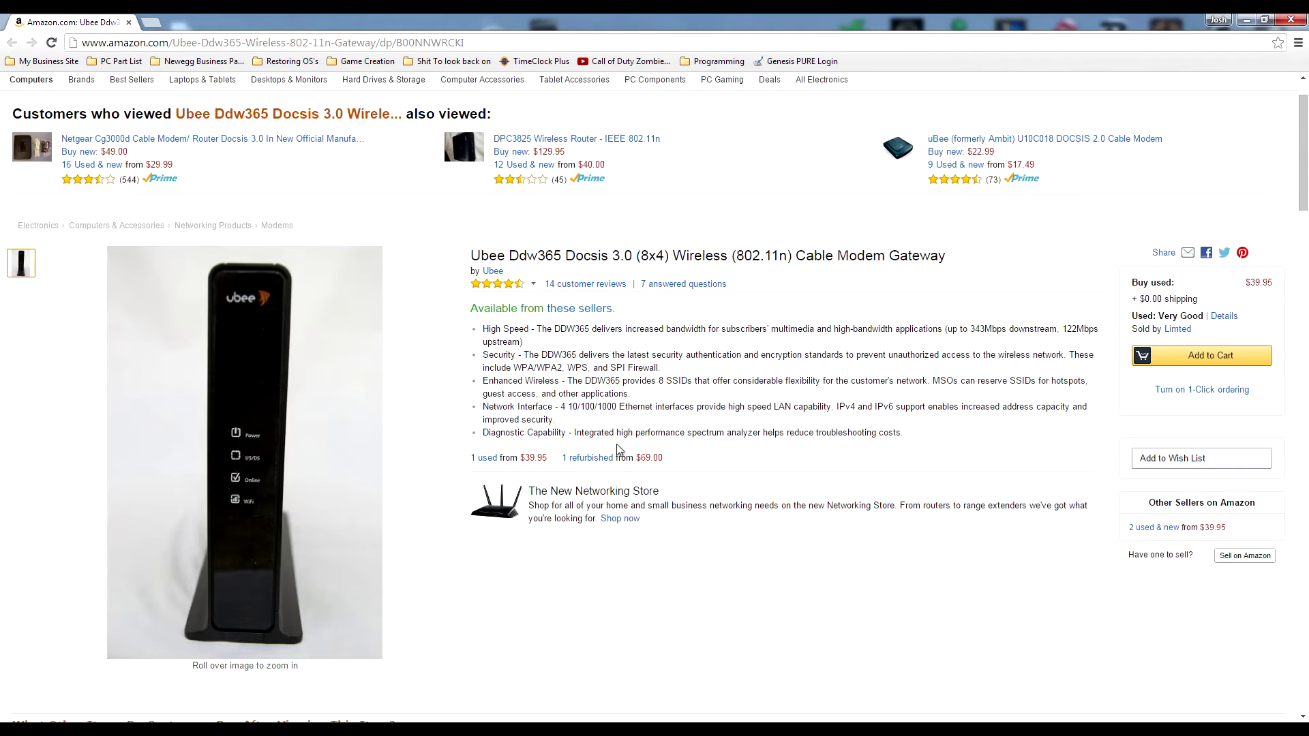
pyautogui.click(451, 412)
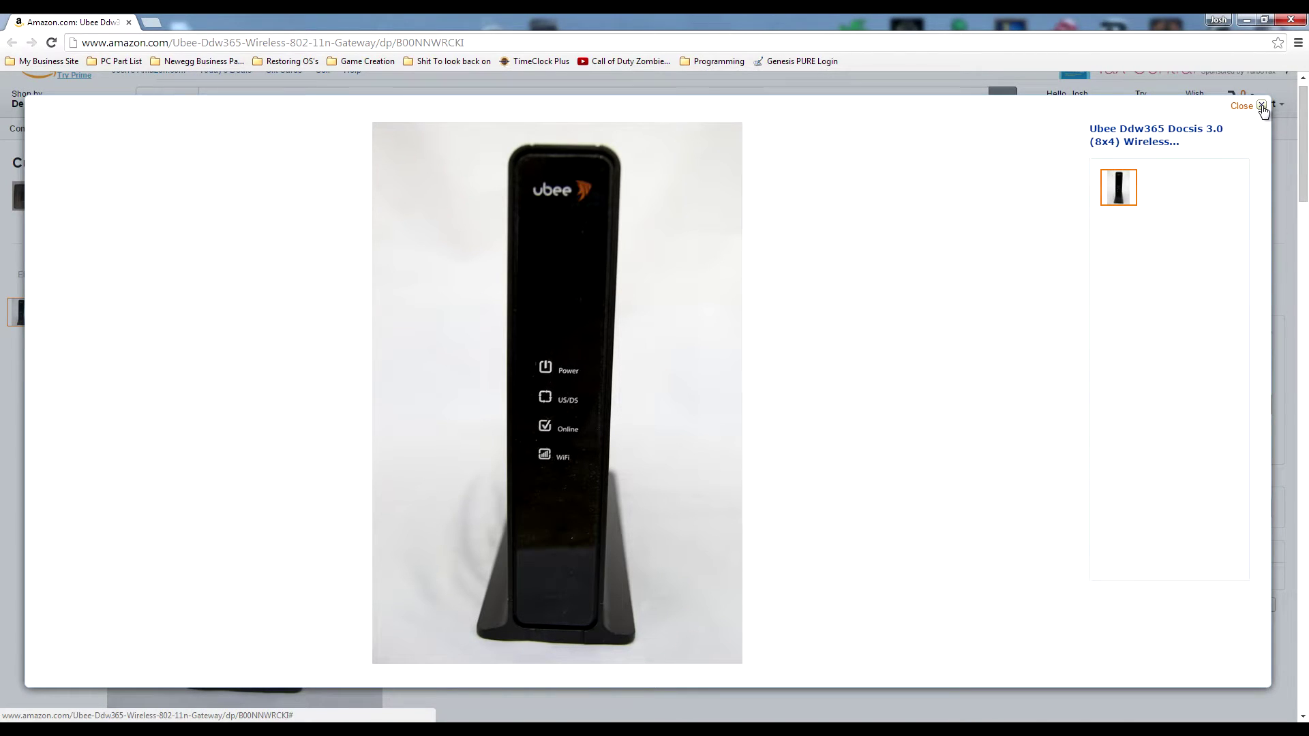
pyautogui.click(1261, 107)
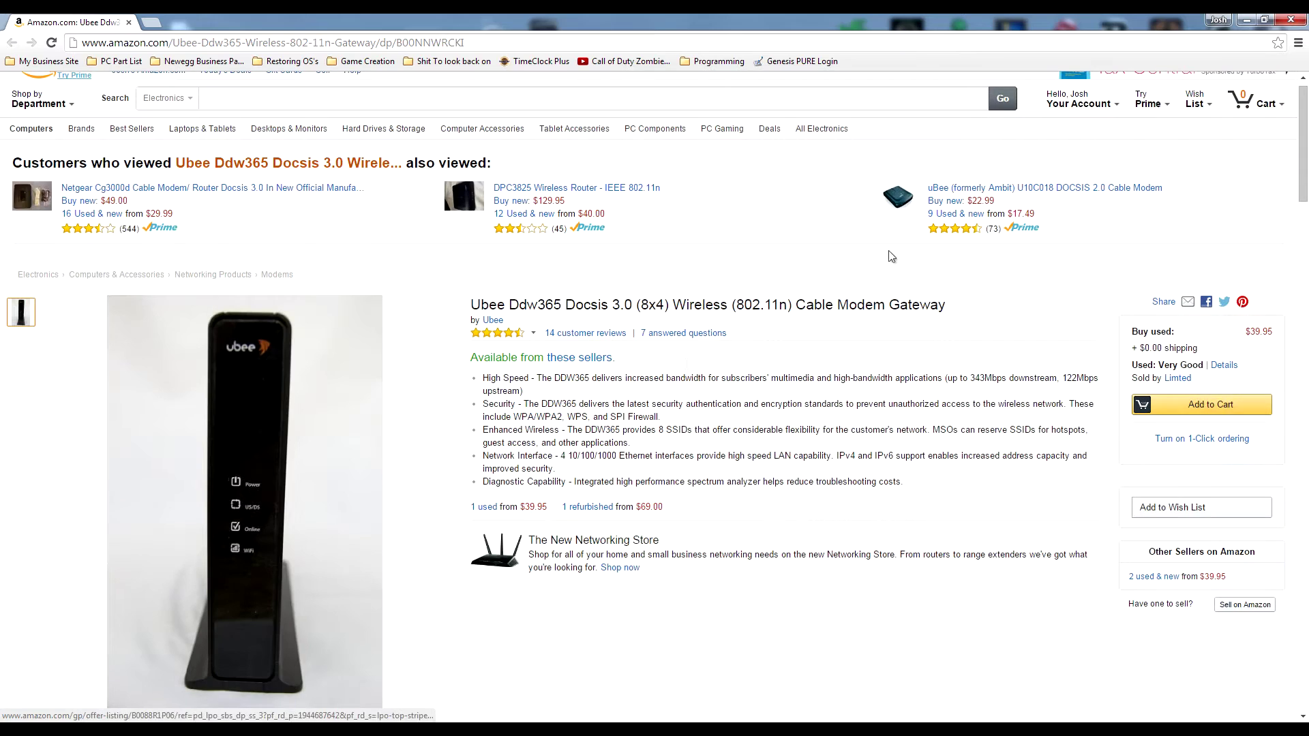
pyautogui.scroll(-1, 715, 413)
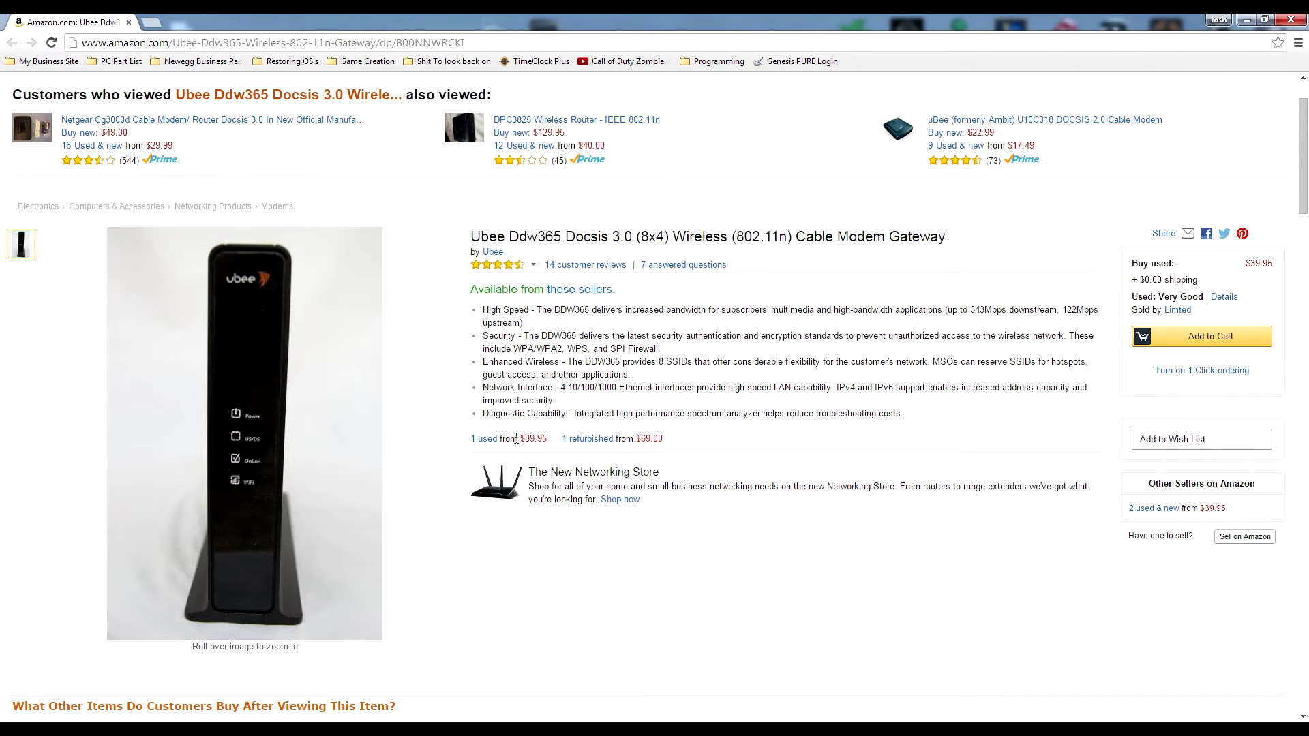
pyautogui.moveTo(510, 438); pyautogui.dragTo(699, 432)
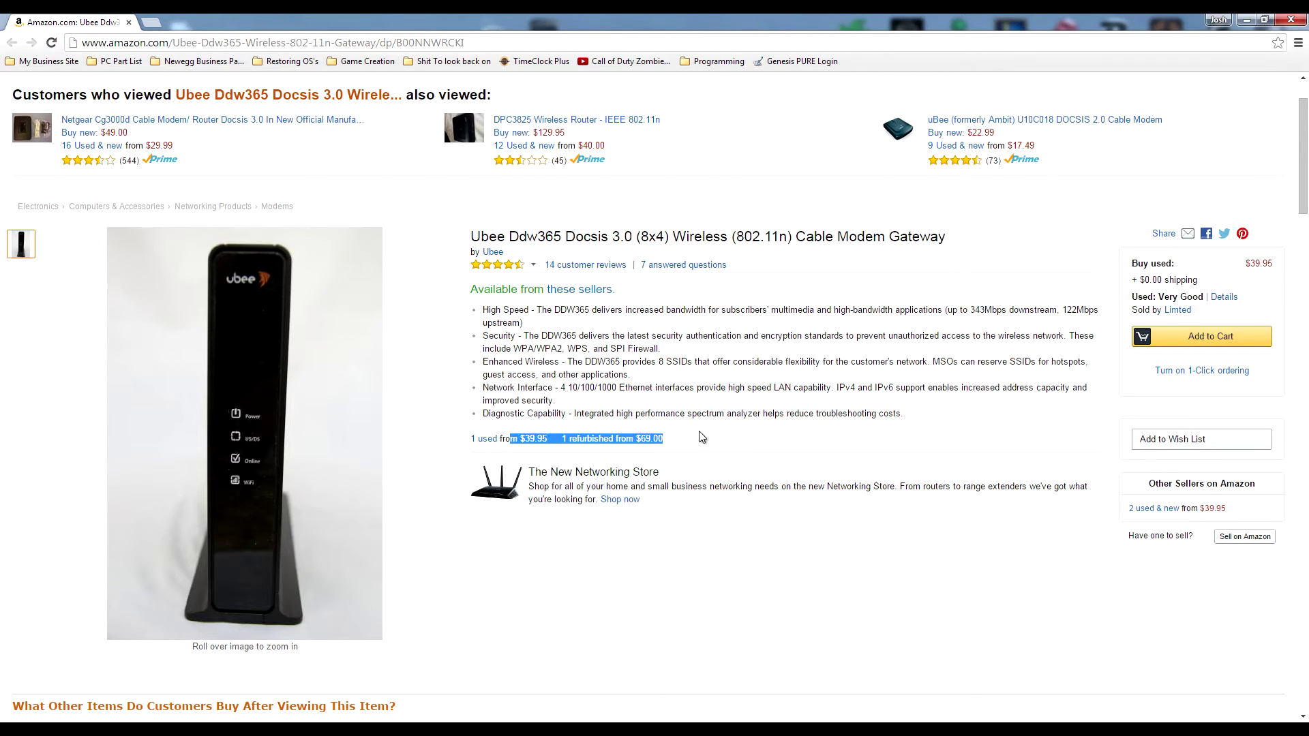
pyautogui.click(702, 445)
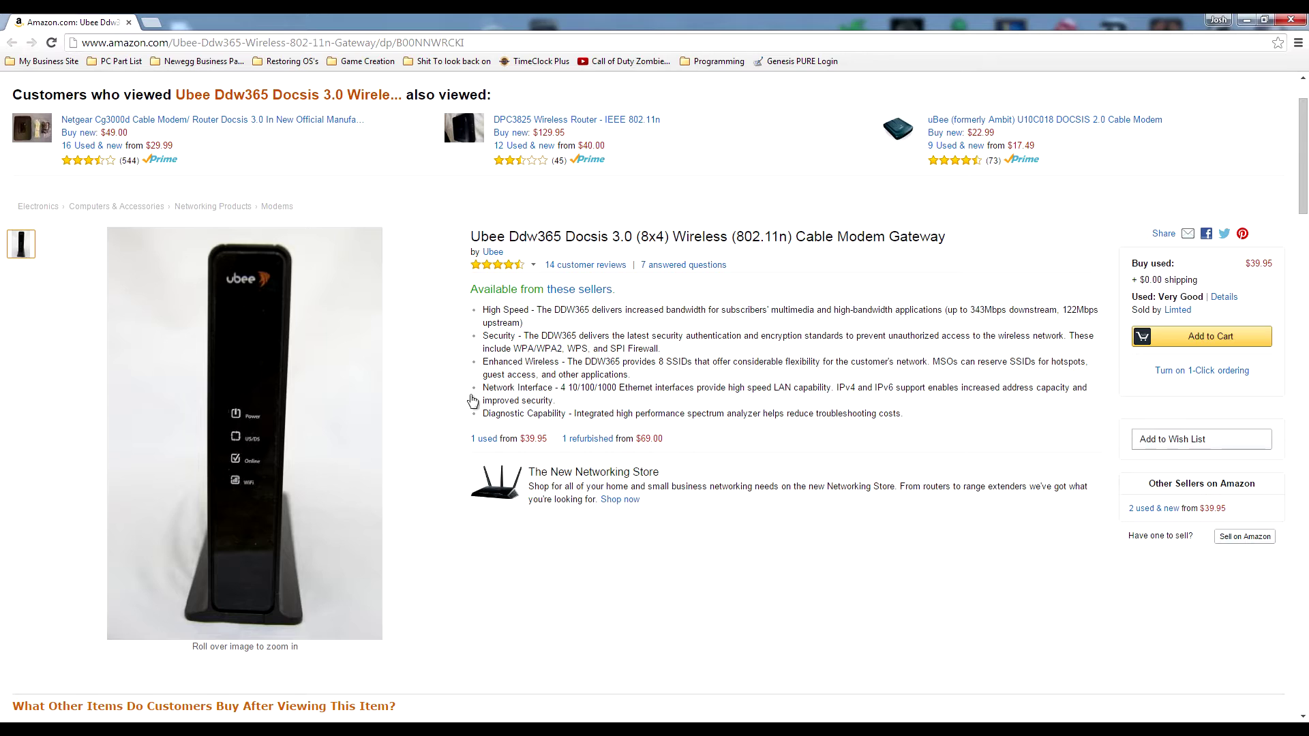
# Highlight the 343Mbps download speed, then minimize the Amazon window.
pyautogui.moveTo(354, 382)
pyautogui.moveTo(968, 309); pyautogui.dragTo(1007, 308)
pyautogui.click(815, 334)
pyautogui.moveTo(374, 347)
pyautogui.click(1246, 17)
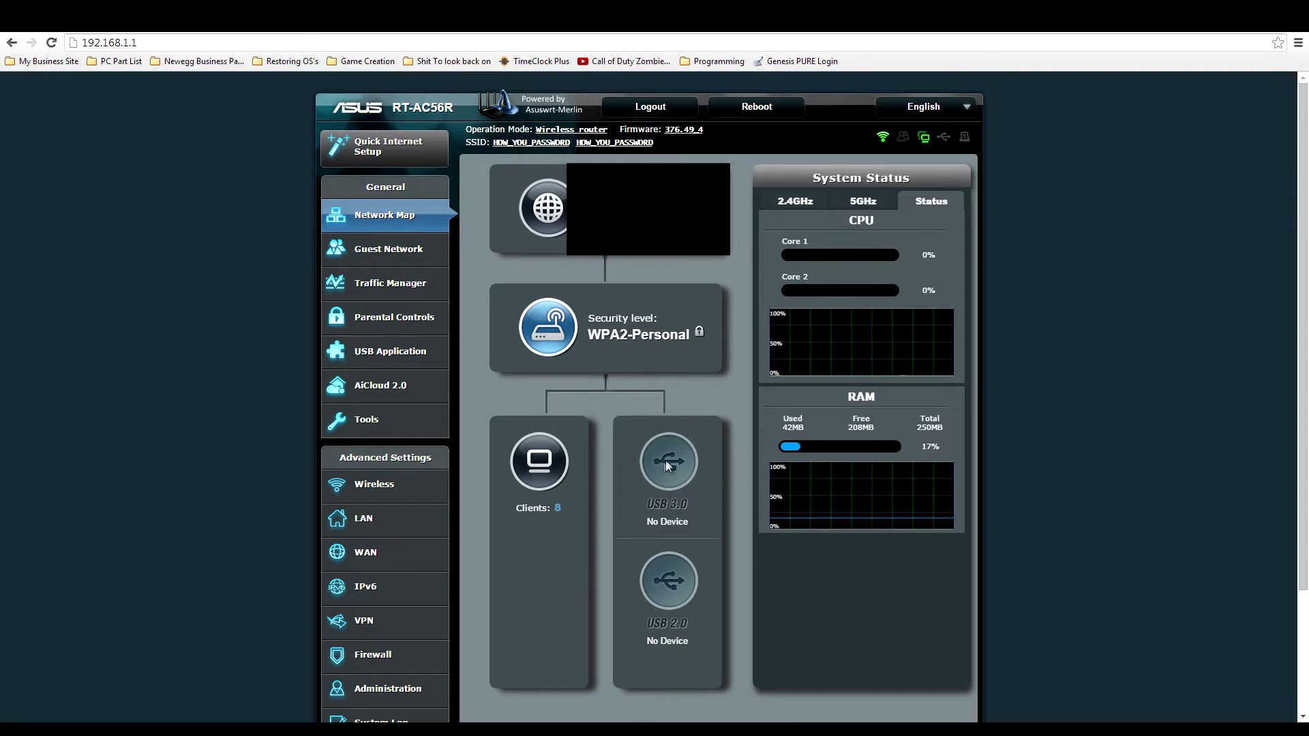
# Look over the router's Network Map at 192.168.1.1 and go to the WAN settings.
pyautogui.click(133, 43)
pyautogui.click(154, 42)
pyautogui.scroll(-1, 881, 546)
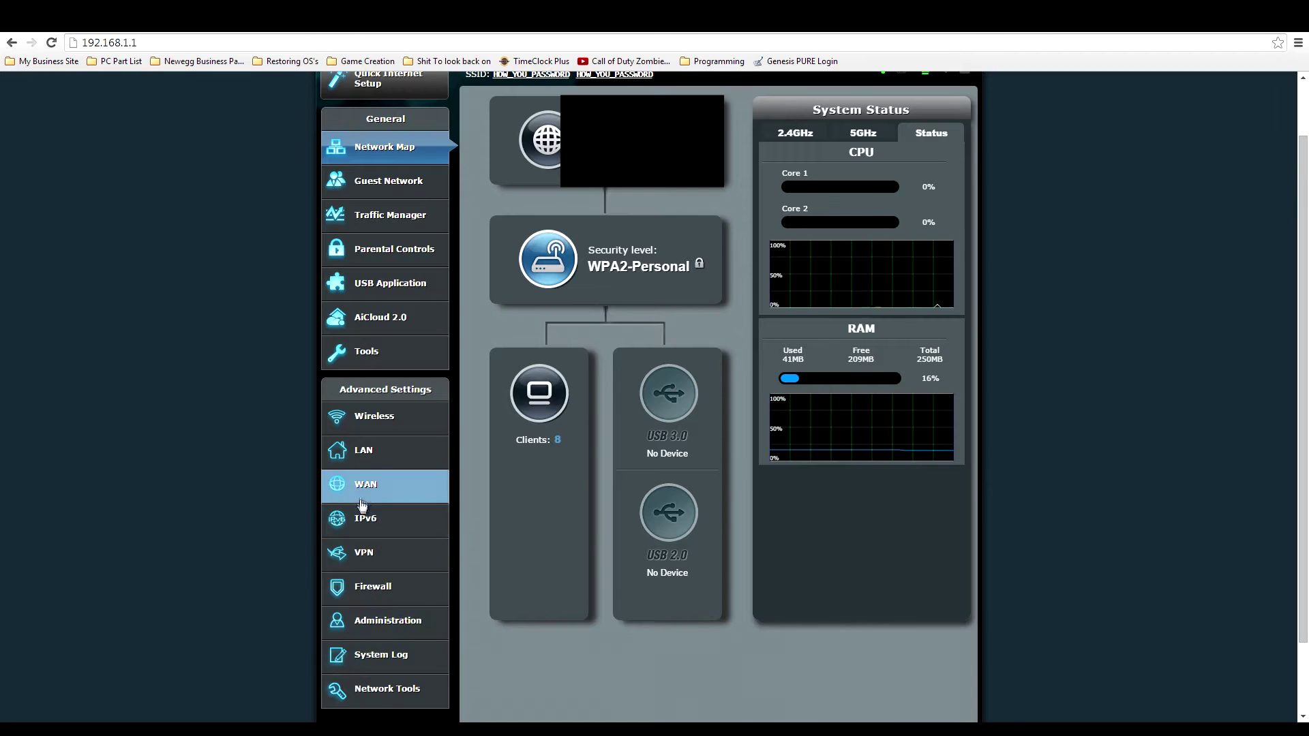
pyautogui.click(400, 488)
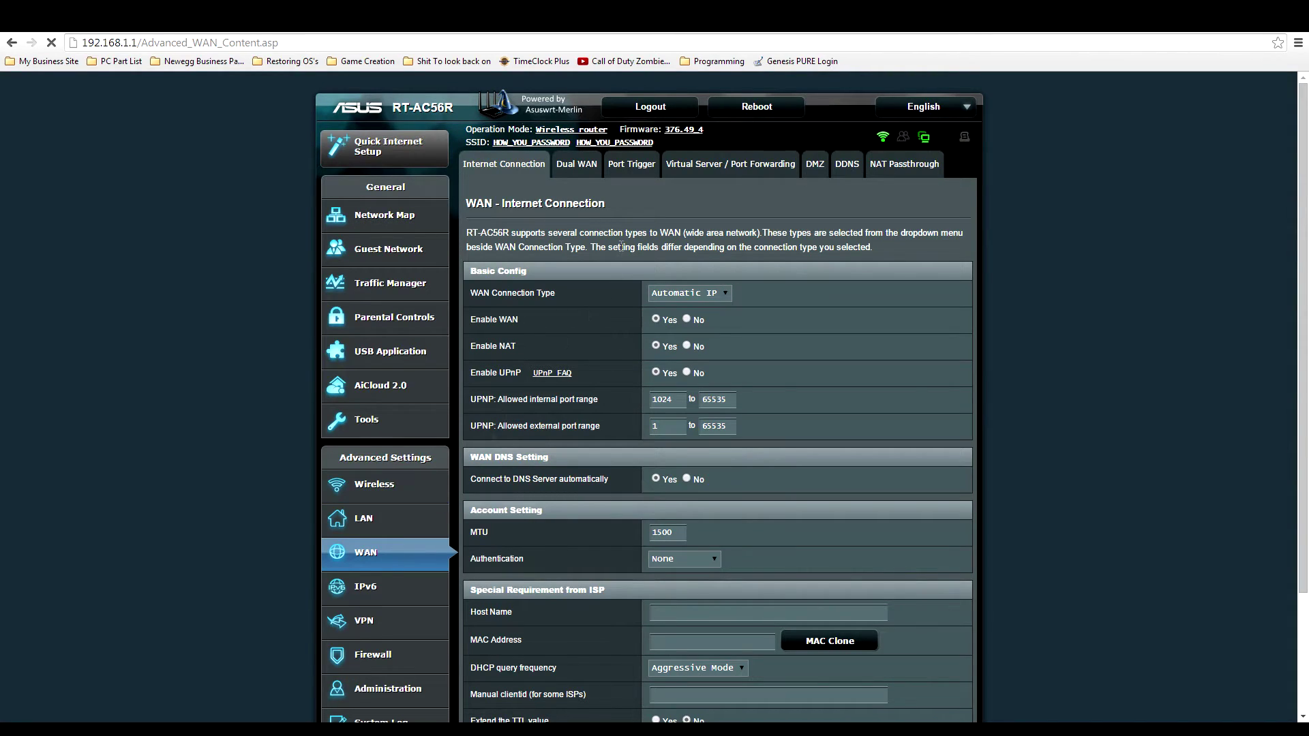
# Open WAN's Virtual Server / Port Forwarding list, detouring briefly through Firewall and back.
pyautogui.click(738, 170)
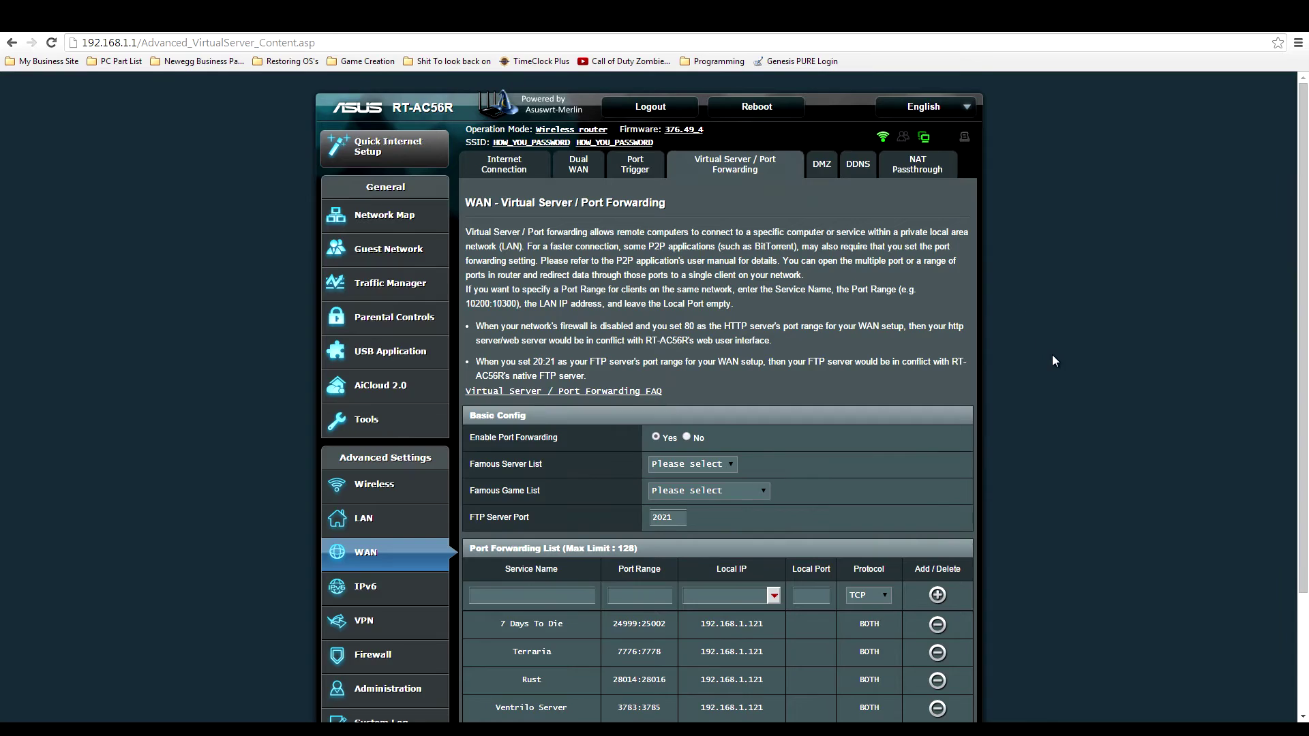
pyautogui.scroll(-3, 1050, 356)
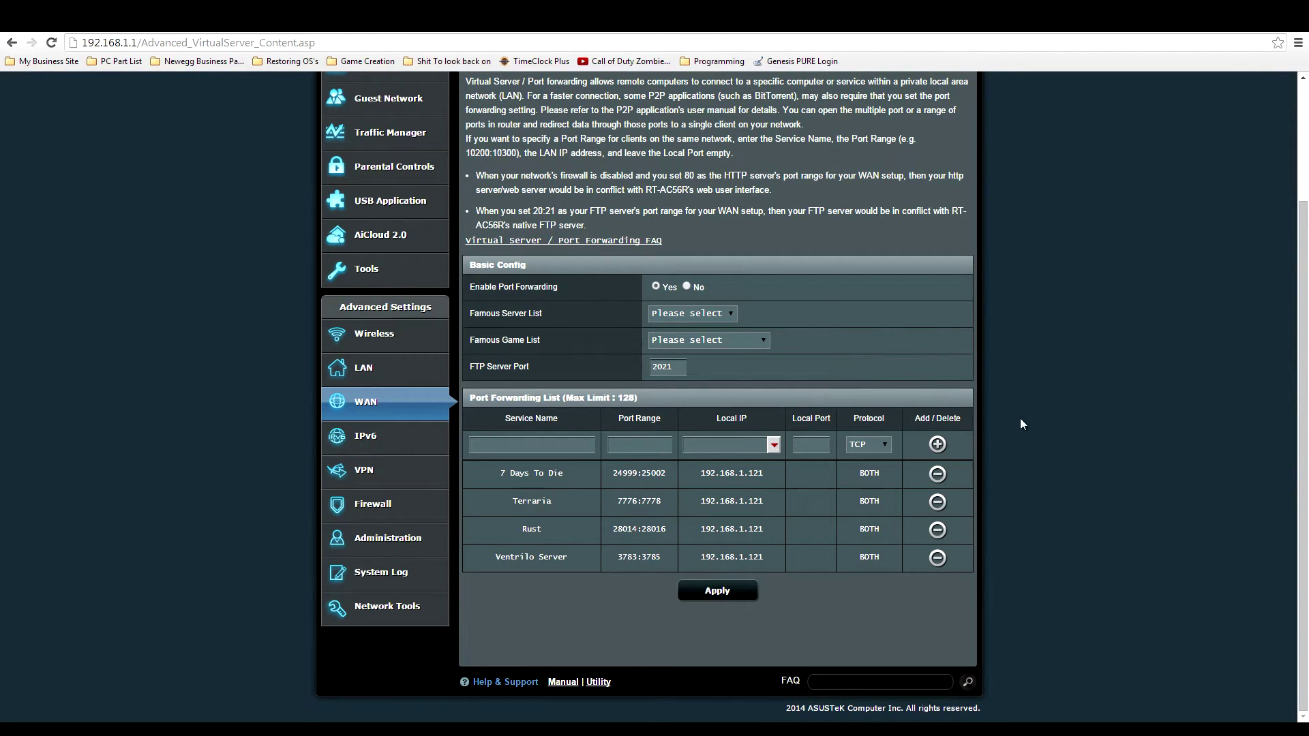
pyautogui.scroll(1, 1002, 512)
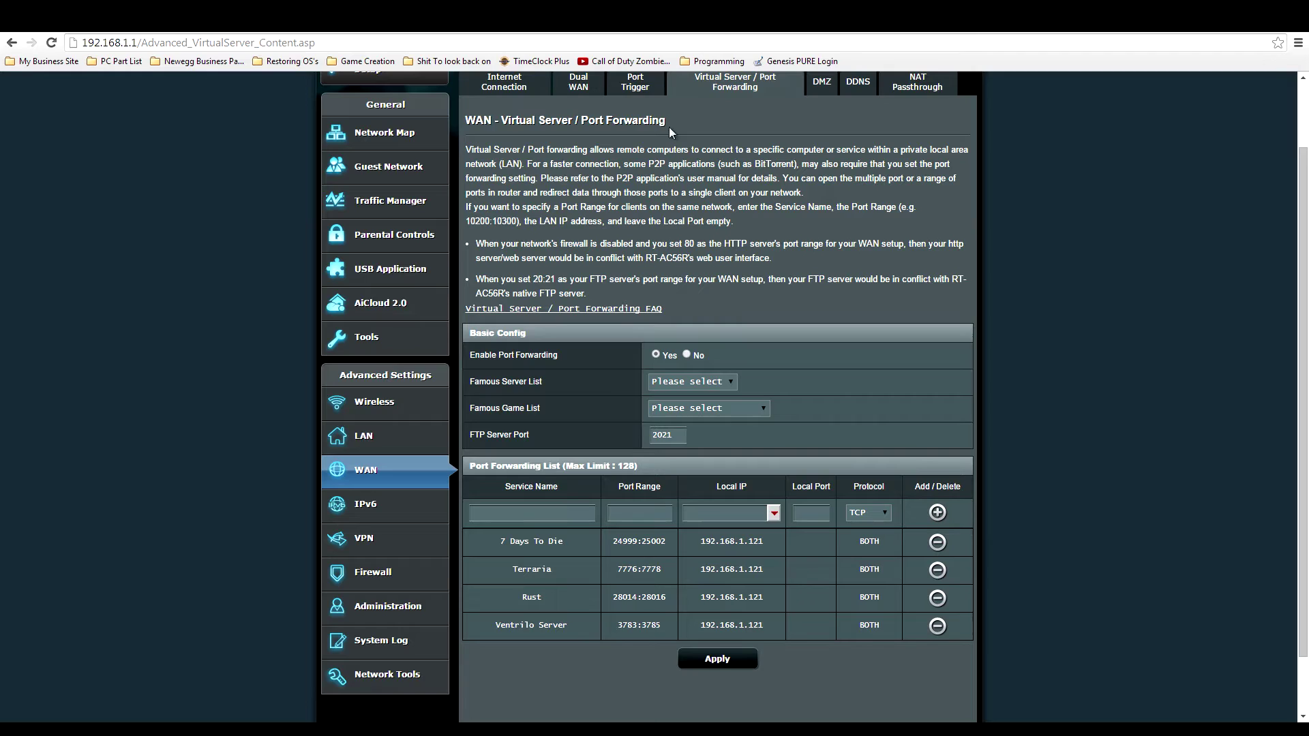
pyautogui.click(386, 577)
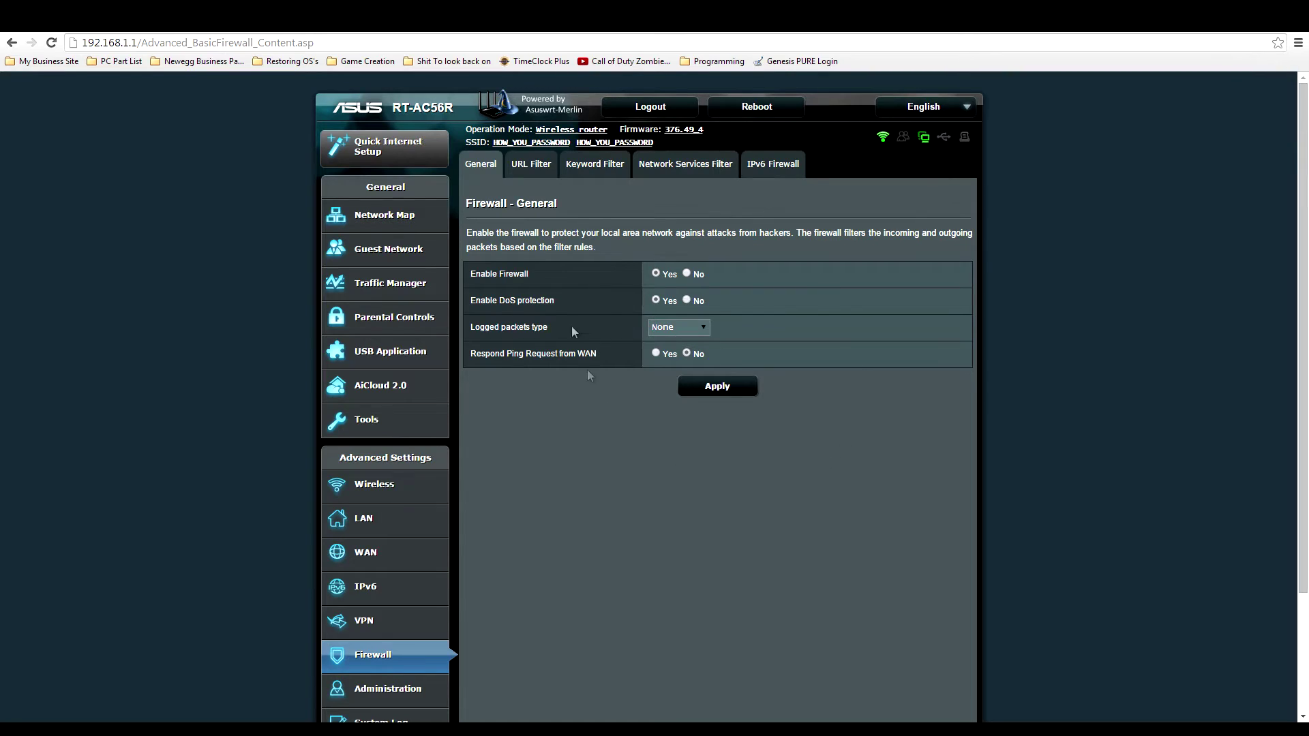
pyautogui.click(402, 562)
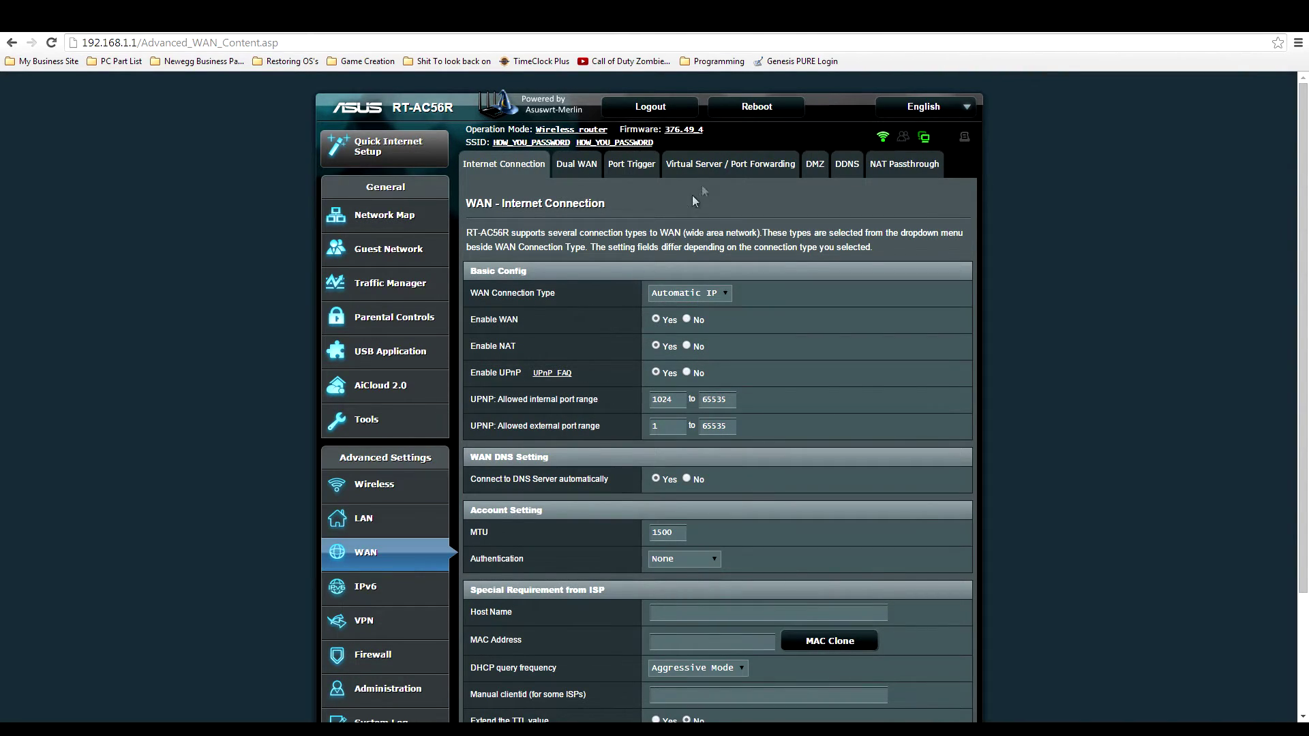
pyautogui.click(718, 171)
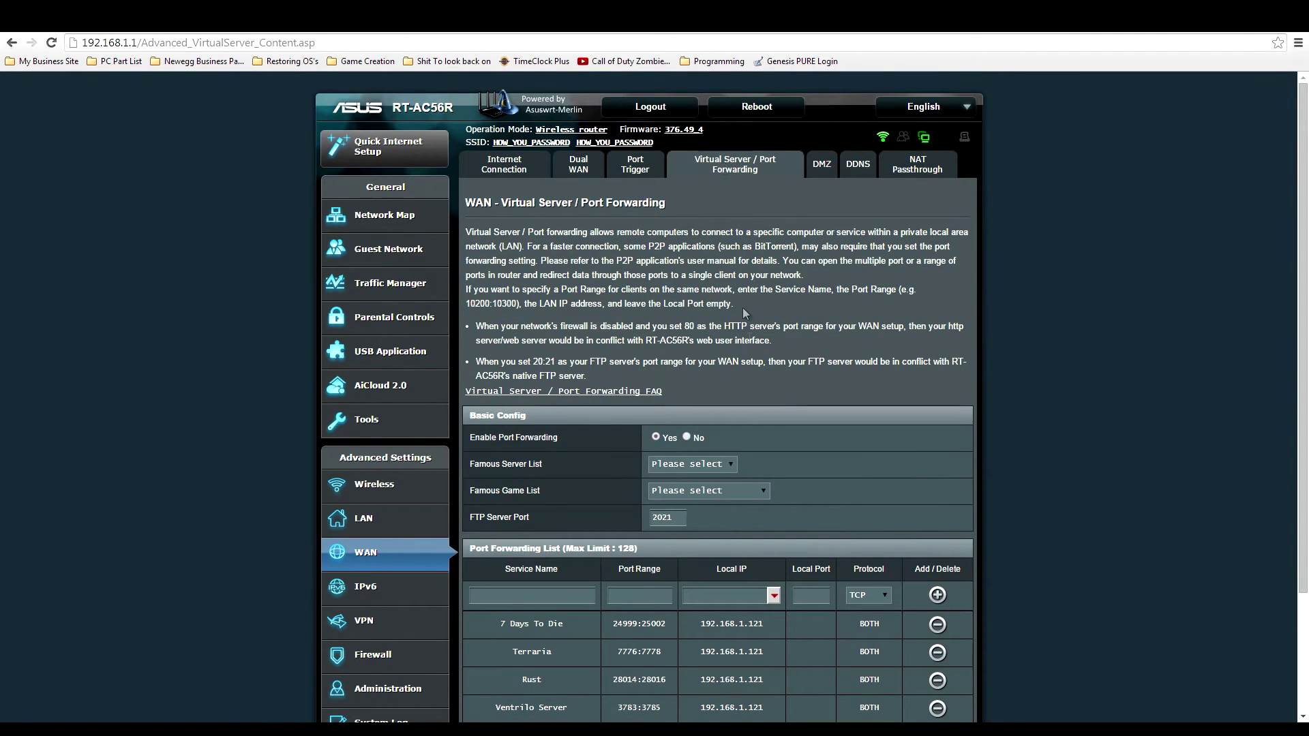
pyautogui.scroll(-1, 745, 366)
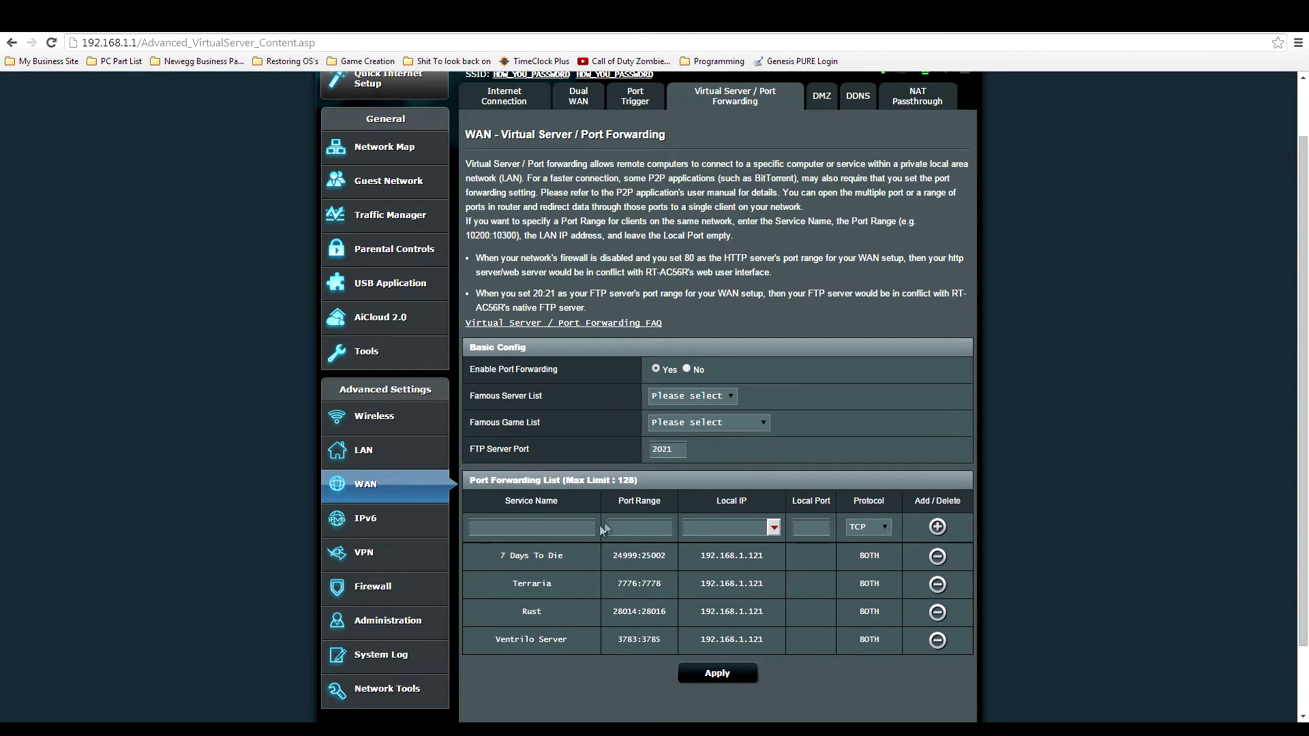
# Review the existing Terraria rule's 7776:7778 port range and the Local IP dropdown choices.
pyautogui.click(557, 532)
pyautogui.moveTo(515, 583); pyautogui.dragTo(565, 581)
pyautogui.moveTo(616, 584); pyautogui.dragTo(654, 582)
pyautogui.click(640, 532)
pyautogui.click(613, 530)
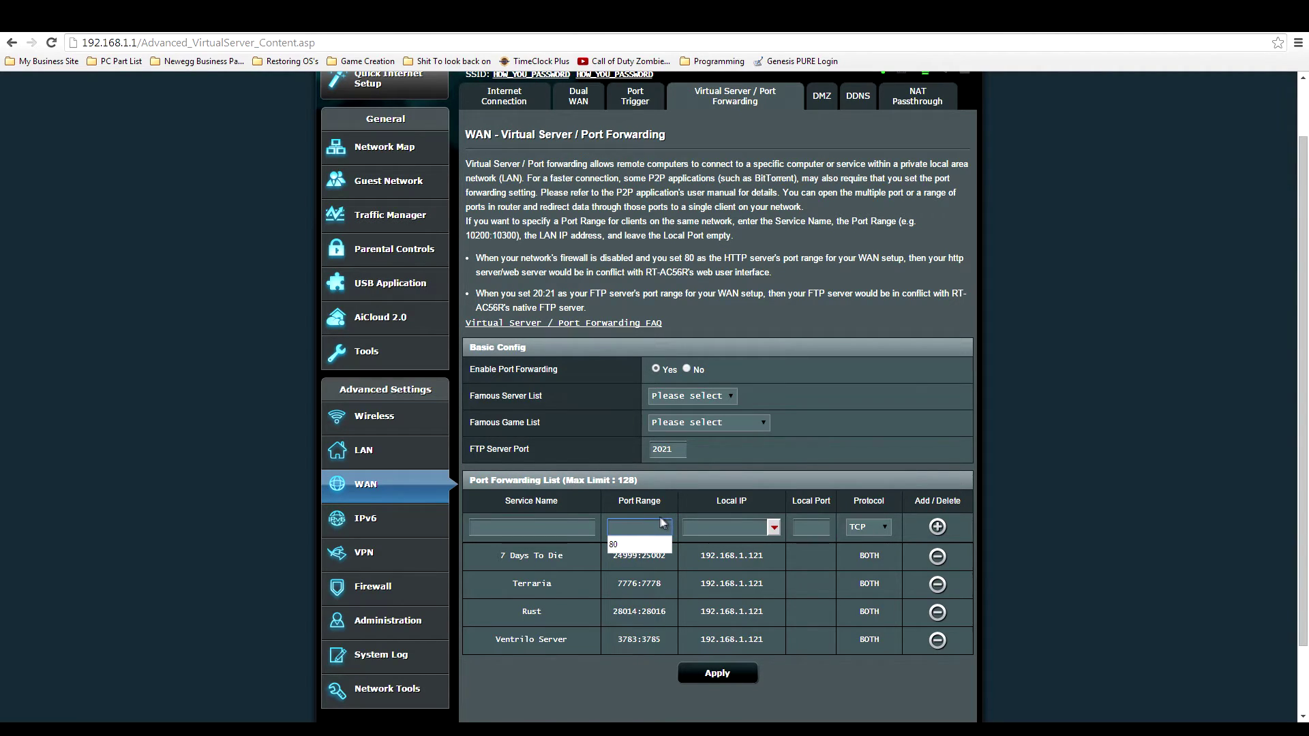
pyautogui.click(640, 585)
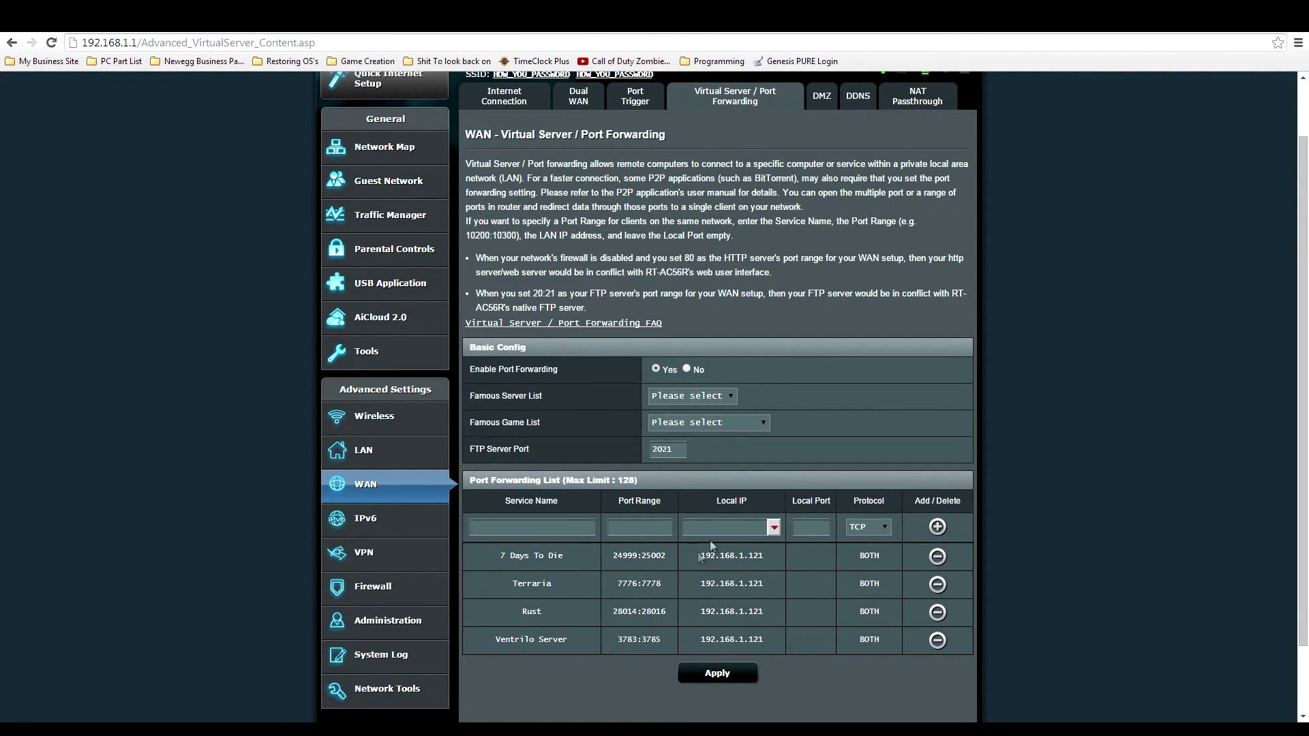
pyautogui.click(774, 529)
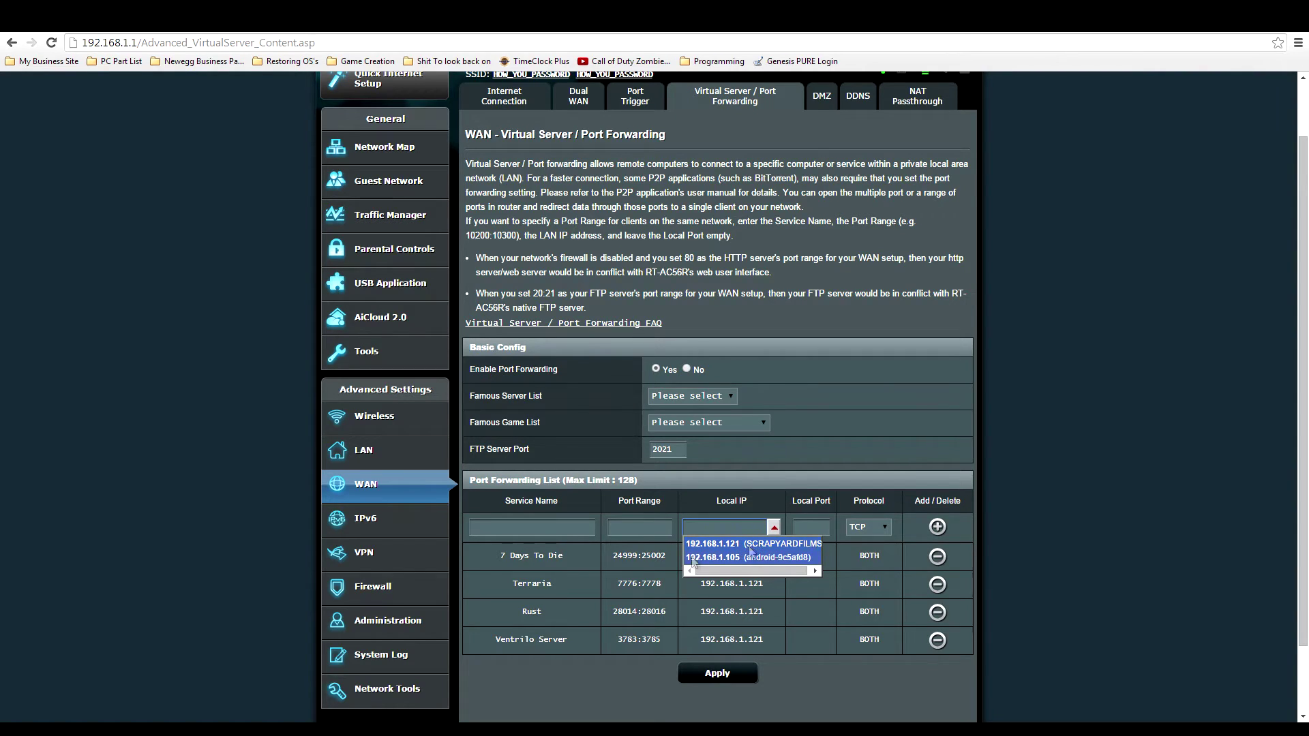
pyautogui.click(301, 555)
# Find the PC's IPv4 address 192.168.1.121 via ipconfig in an admin Command Prompt.
pyautogui.click(37, 717)
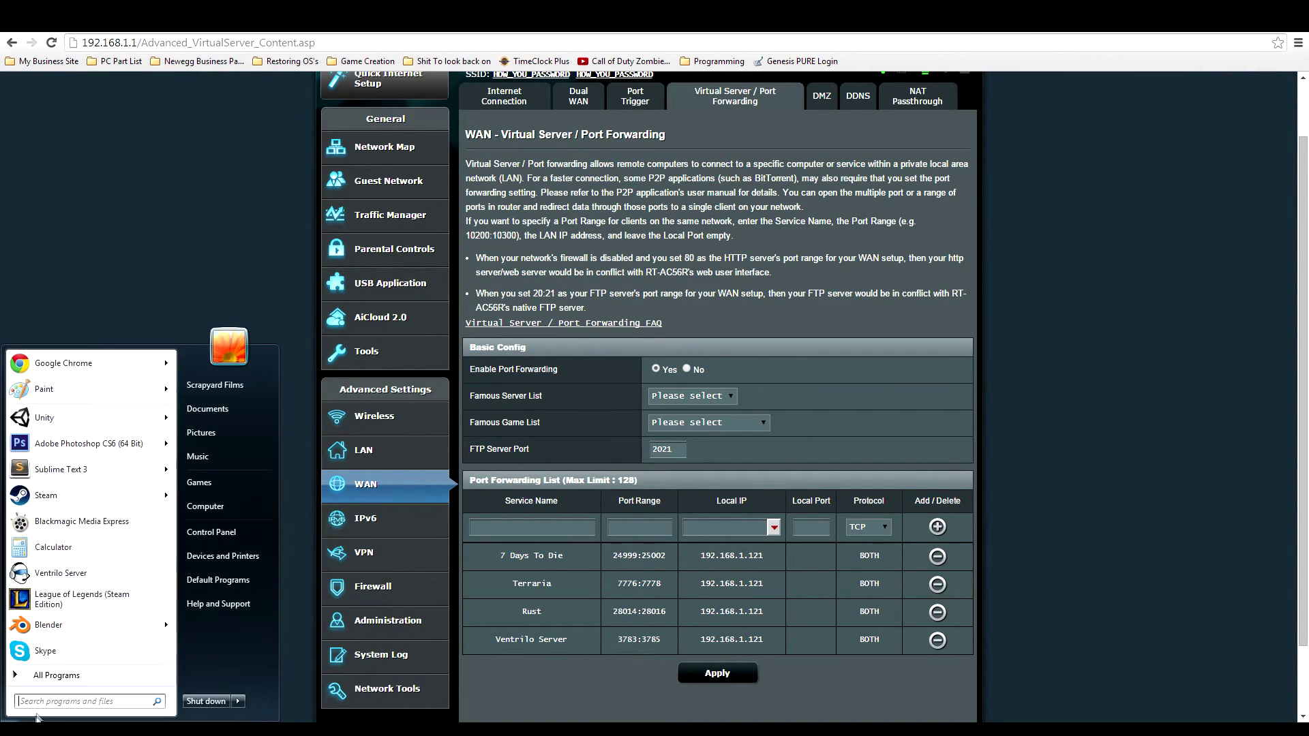
pyautogui.write('cmd')
pyautogui.hotkey('ctrl', 'shift', 'Return')
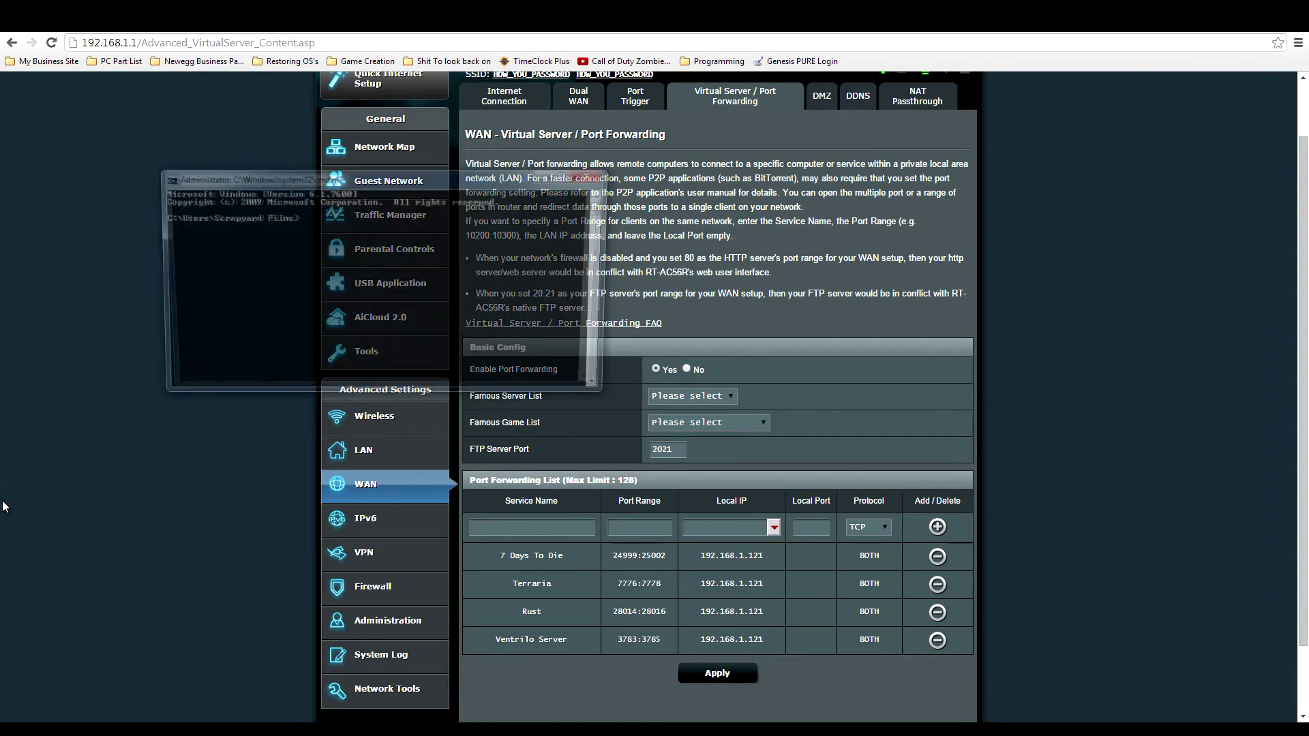
pyautogui.write('ipc')
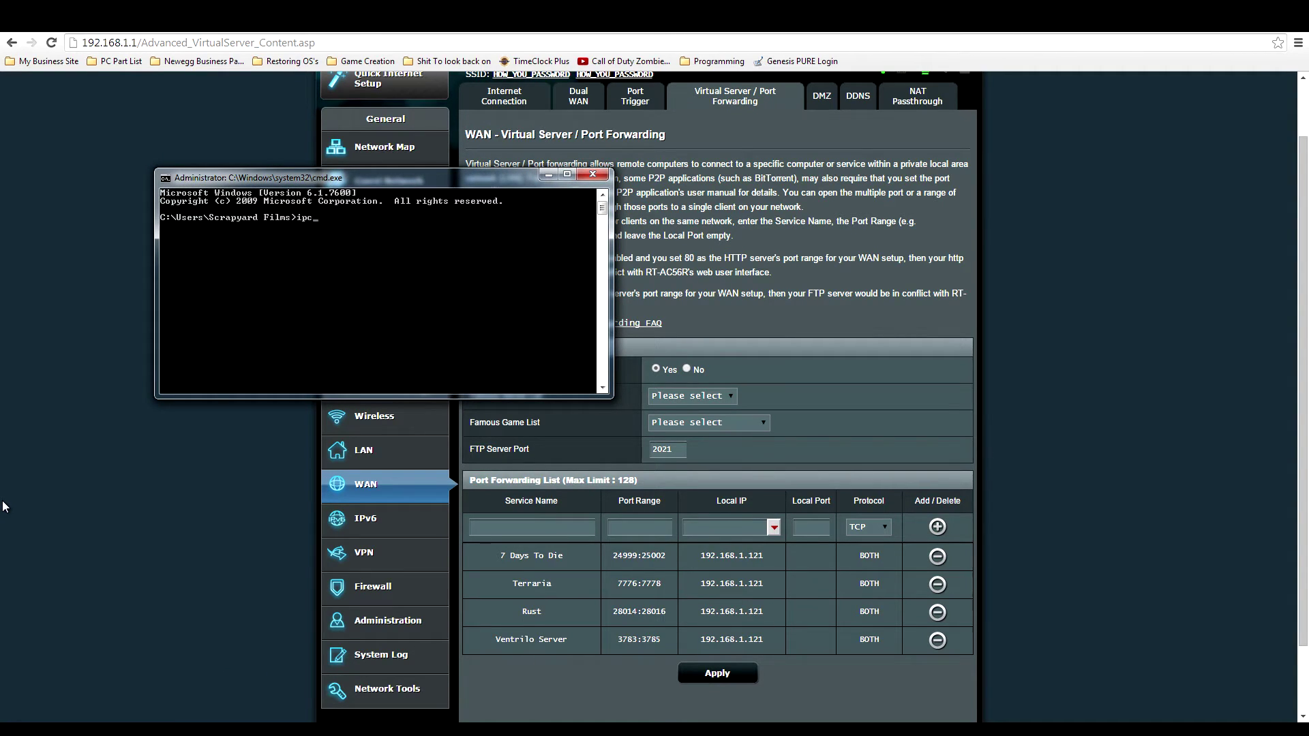
pyautogui.write('onfig')
pyautogui.press('Return')
pyautogui.scroll(3, 375, 289)
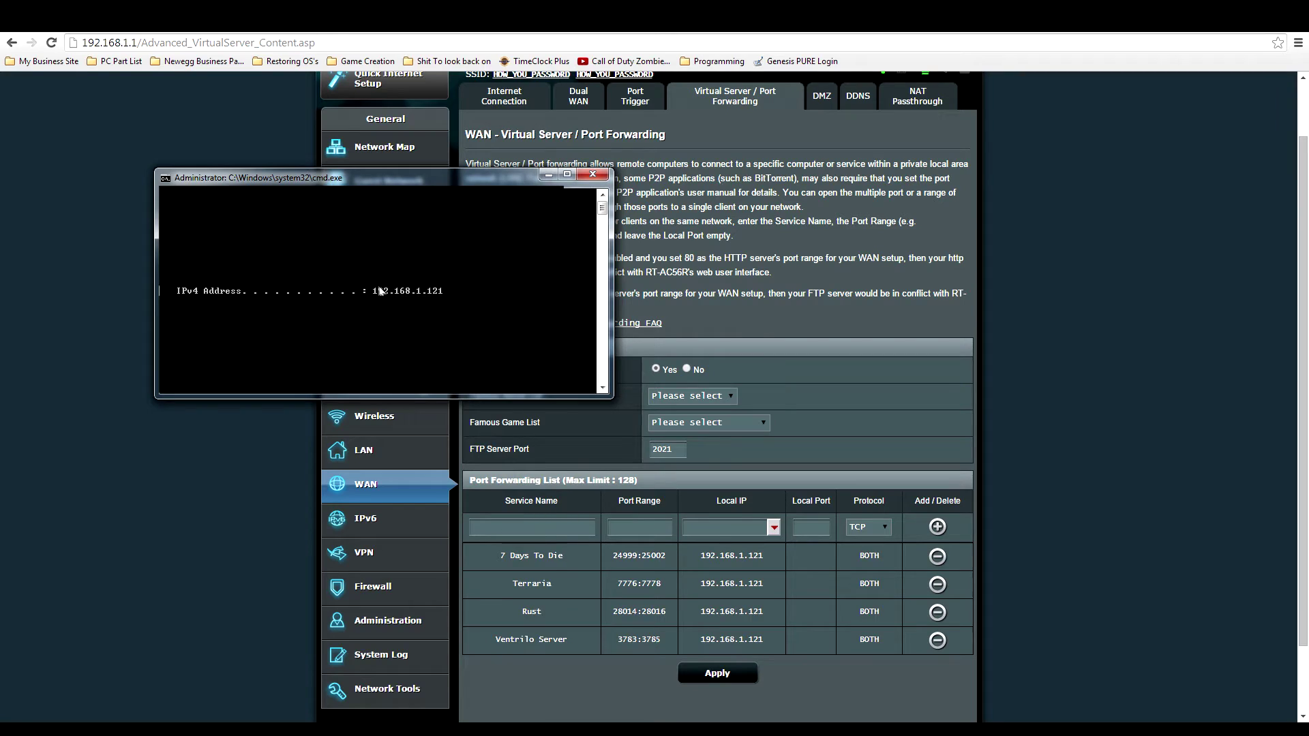
pyautogui.click(592, 174)
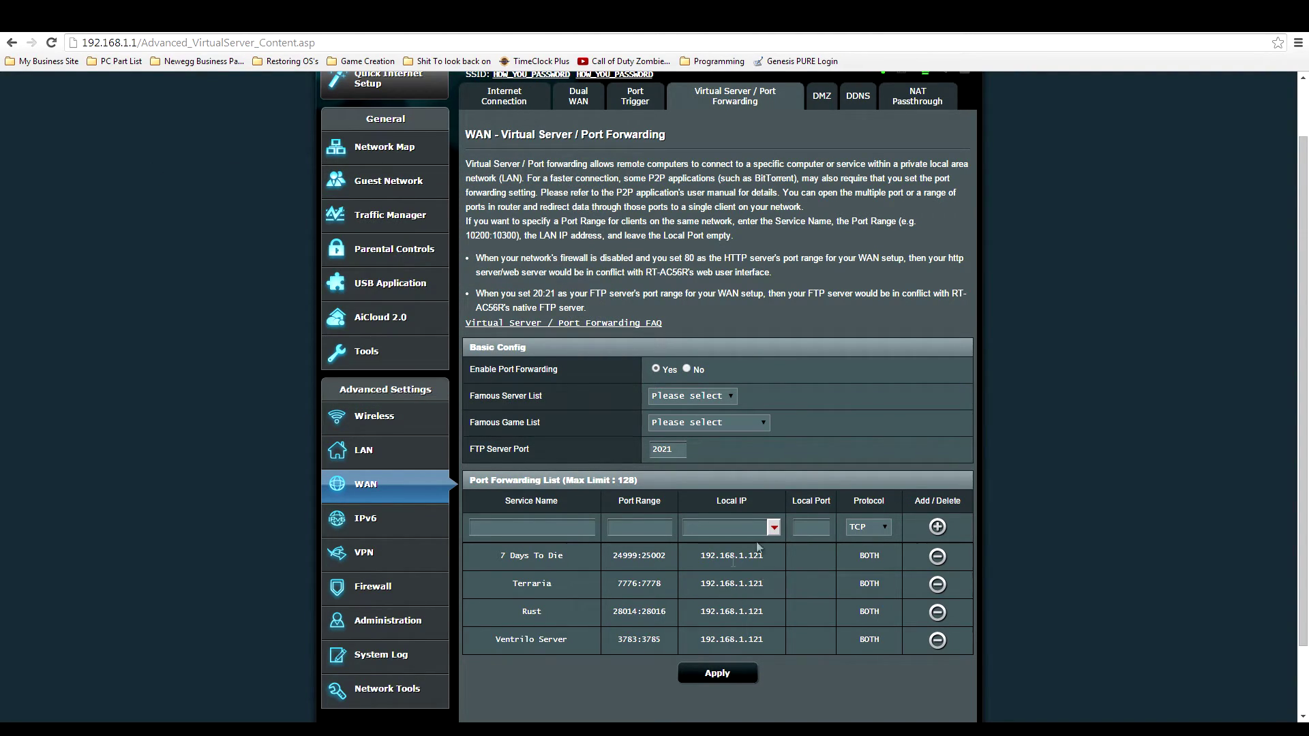
pyautogui.moveTo(748, 553); pyautogui.dragTo(746, 608)
pyautogui.click(745, 578)
pyautogui.click(884, 526)
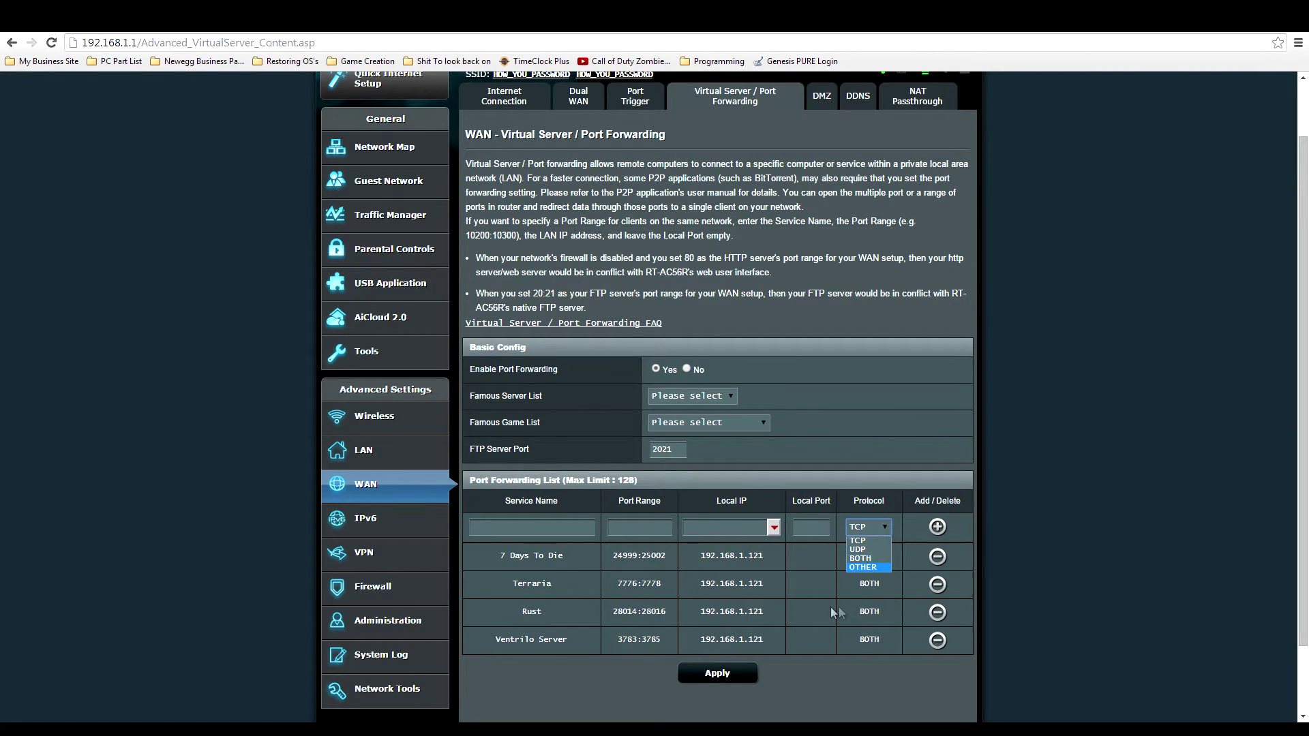
pyautogui.click(857, 540)
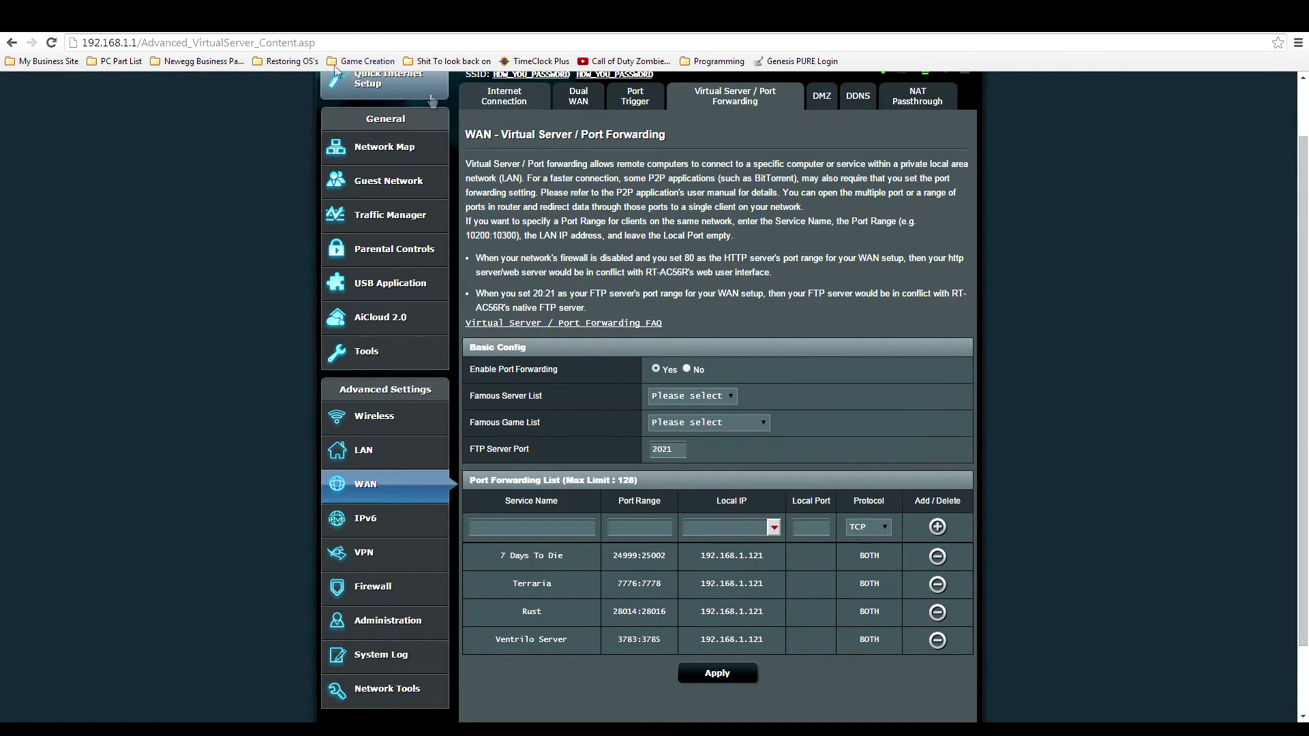
pyautogui.press('super+d')
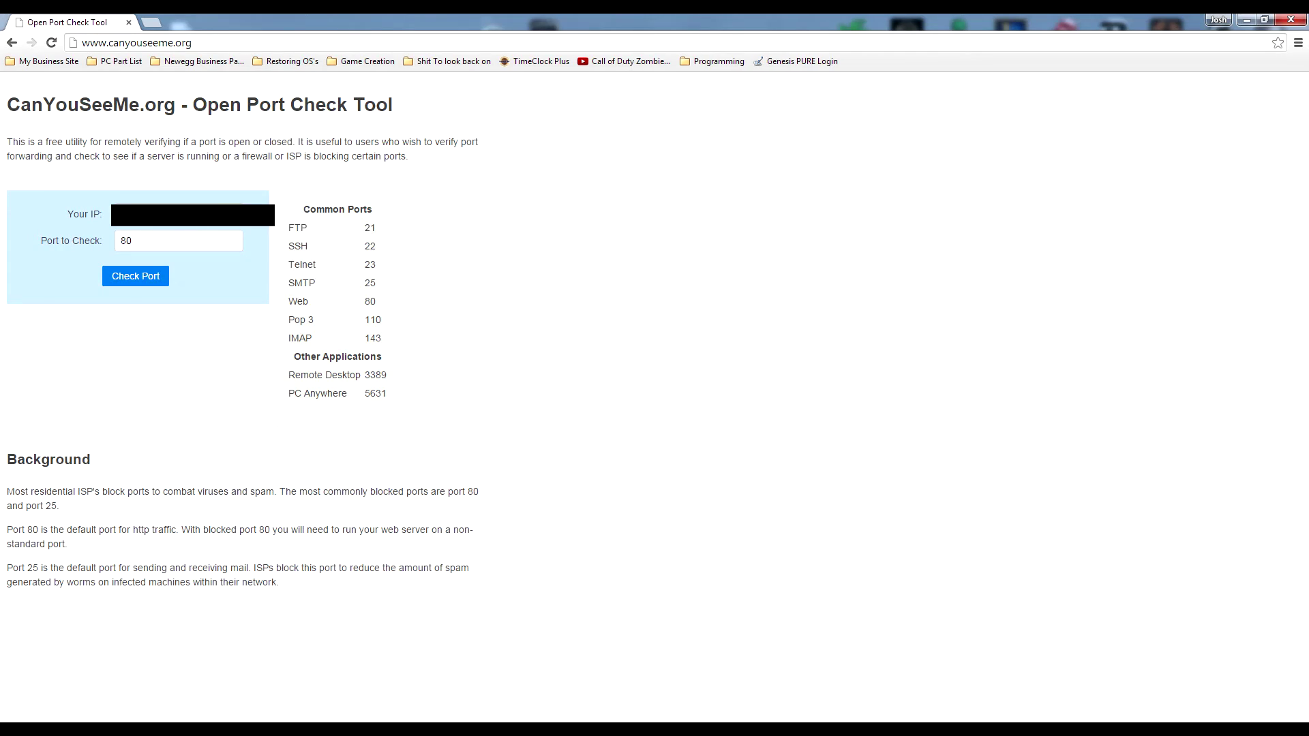
# Replace port 80 with 7777 in Port to Check and run the check.
pyautogui.doubleClick(210, 241)
pyautogui.click(154, 222)
pyautogui.moveTo(162, 233); pyautogui.dragTo(118, 230)
pyautogui.click(177, 204)
pyautogui.click(185, 237)
pyautogui.click(144, 242)
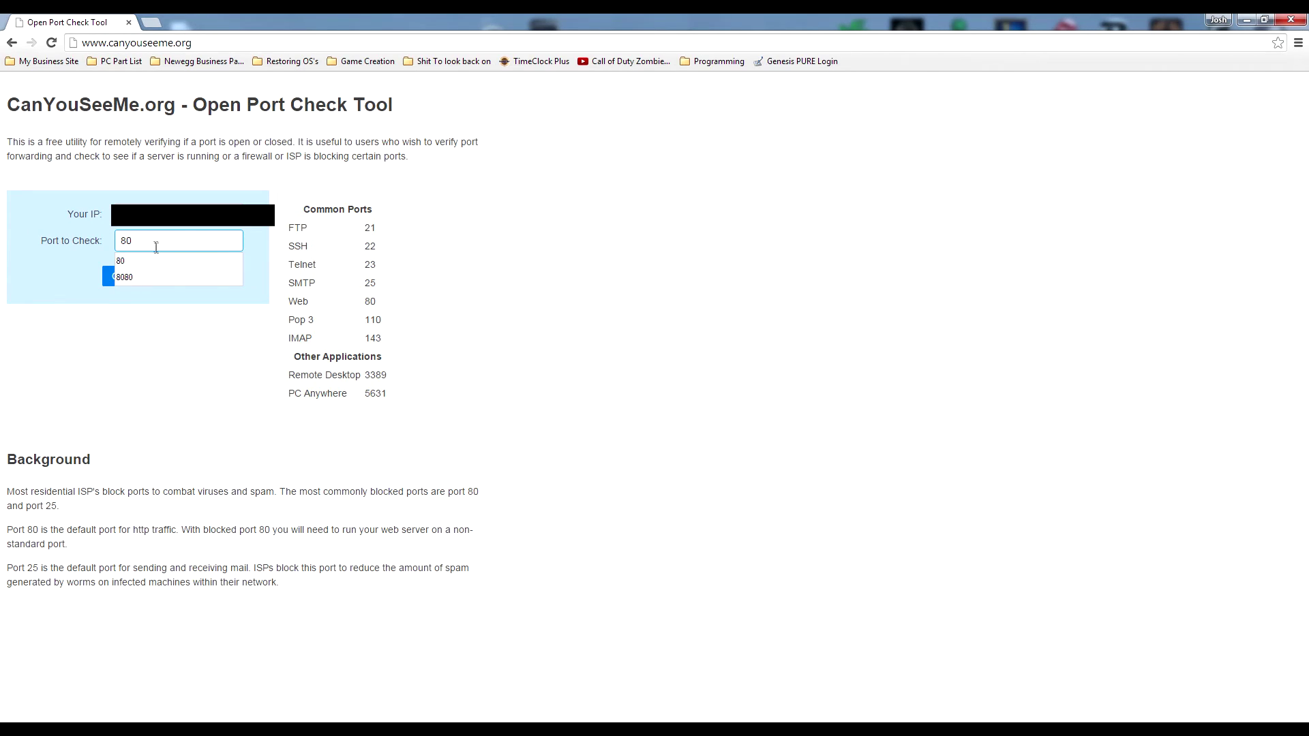
pyautogui.click(58, 242)
pyautogui.write('777')
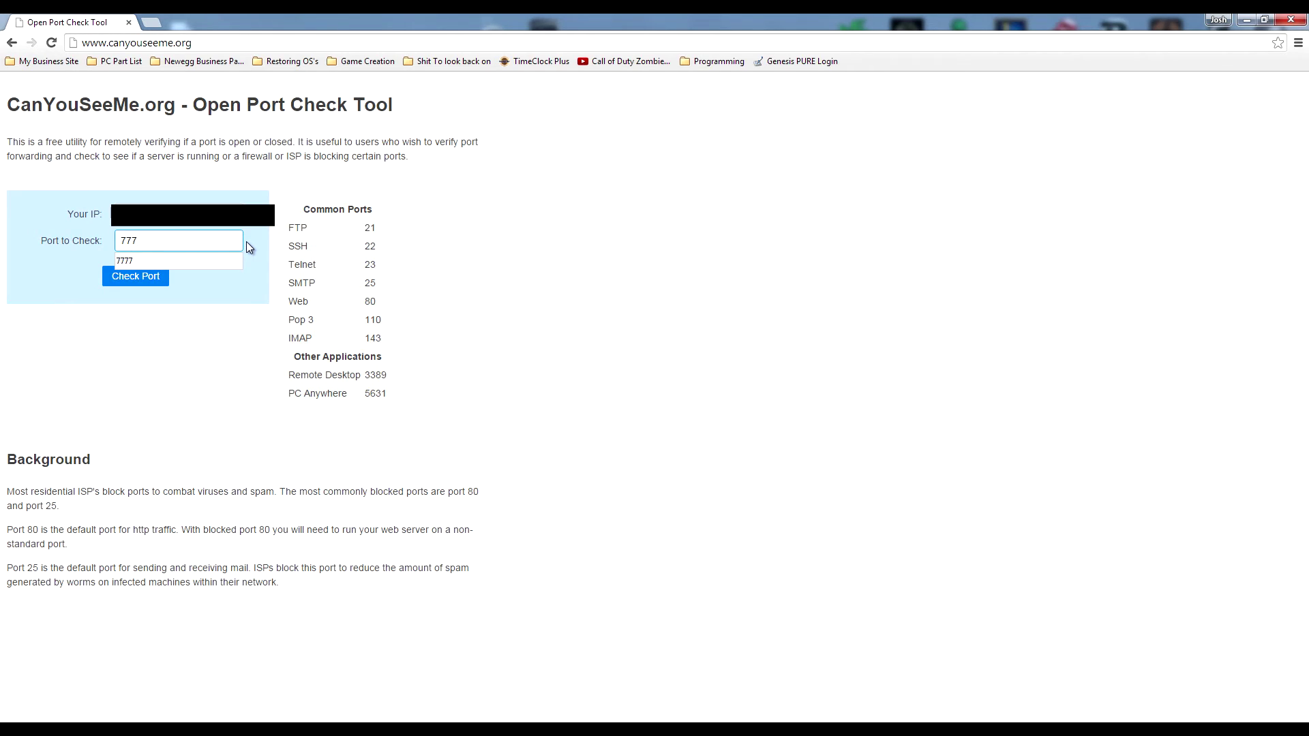
pyautogui.write('7')
pyautogui.click(108, 292)
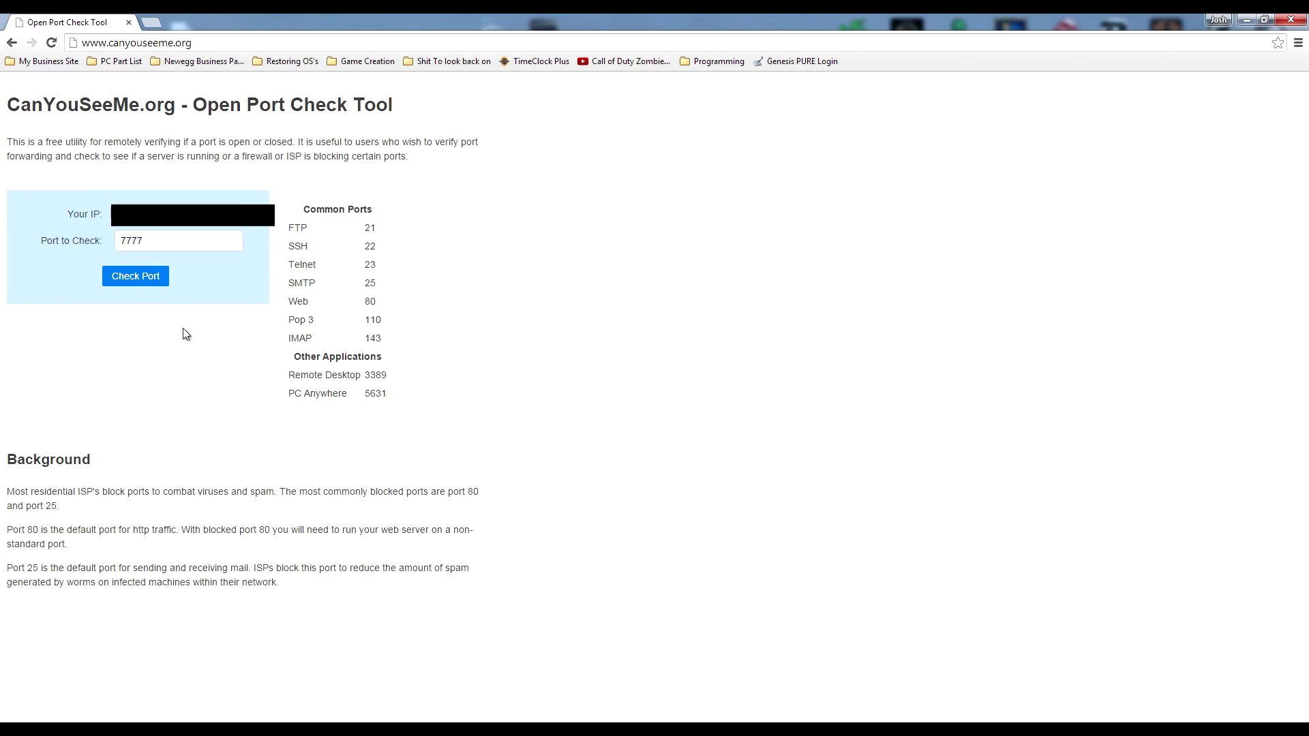
pyautogui.click(150, 276)
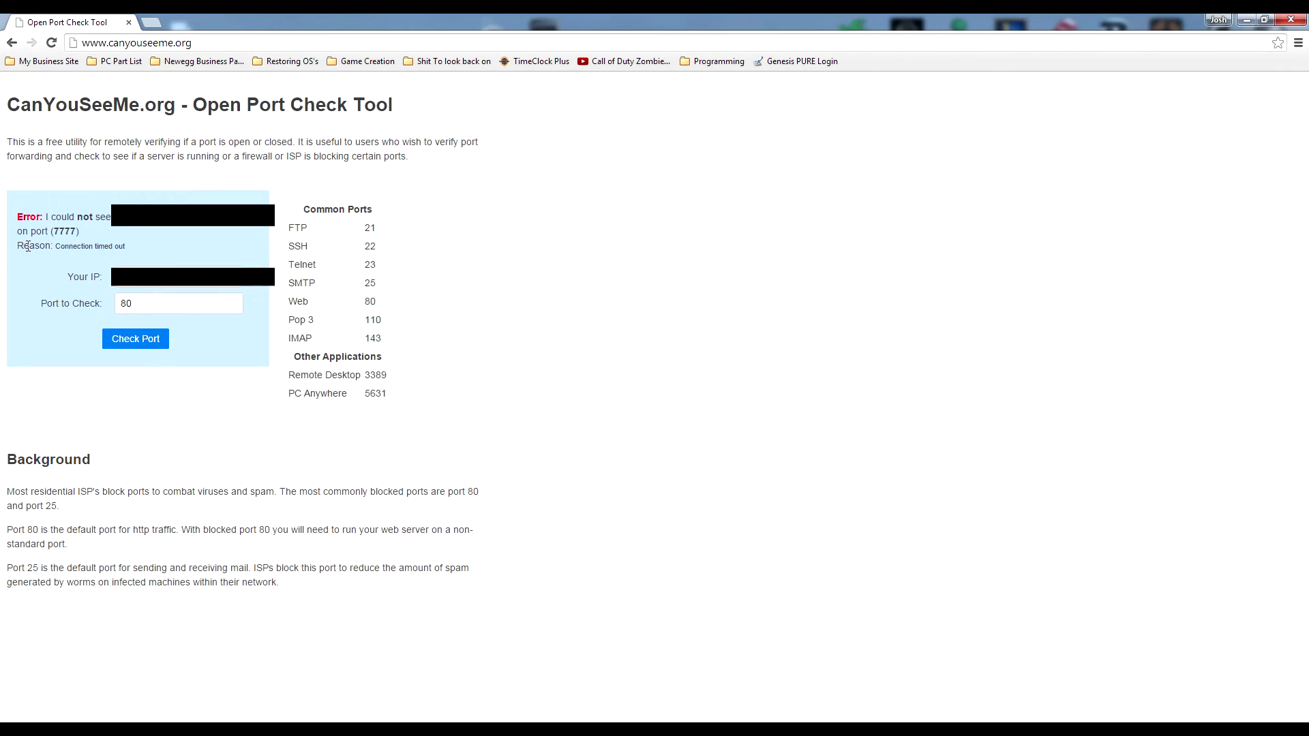
# Highlight the connection timed out error reported for port 7777.
pyautogui.moveTo(25, 246); pyautogui.dragTo(149, 247)
pyautogui.click(100, 248)
pyautogui.moveTo(22, 217); pyautogui.dragTo(103, 218)
pyautogui.click(66, 226)
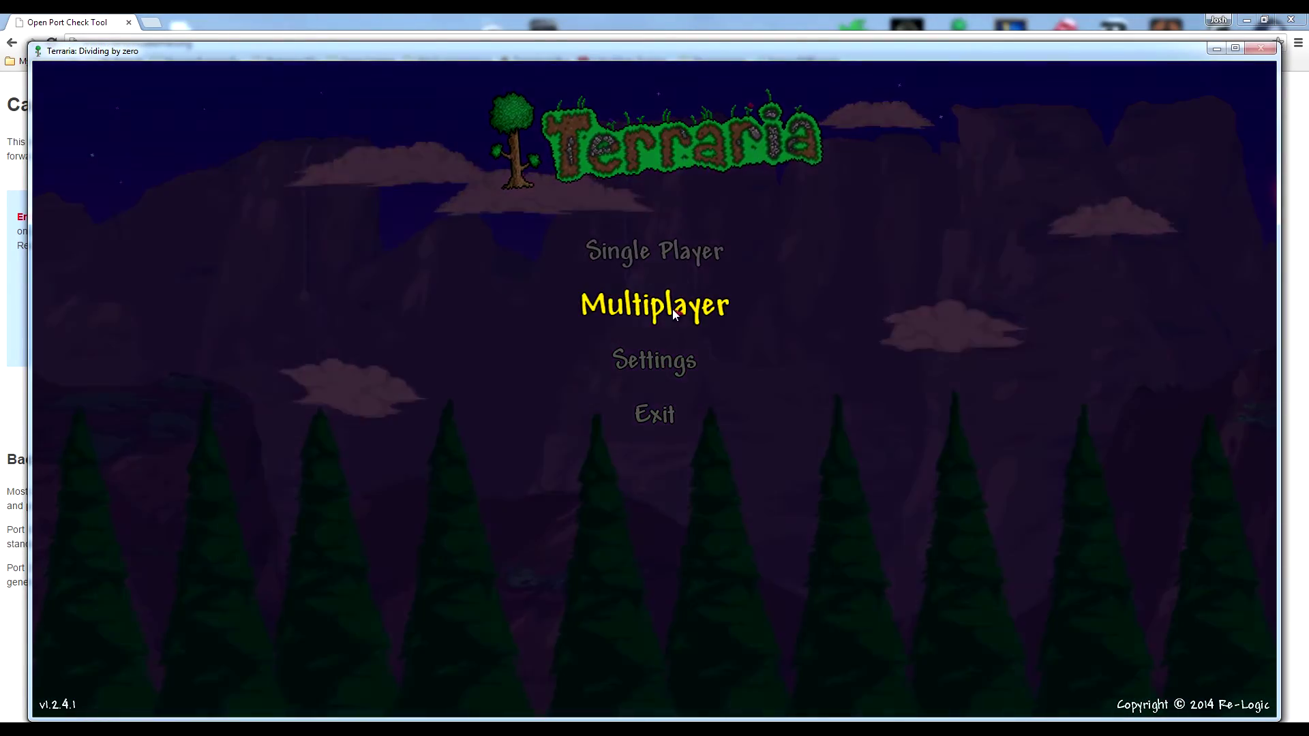
# Host and play a Terraria multiplayer world without a password, then minimize the game.
pyautogui.click(673, 314)
pyautogui.click(664, 305)
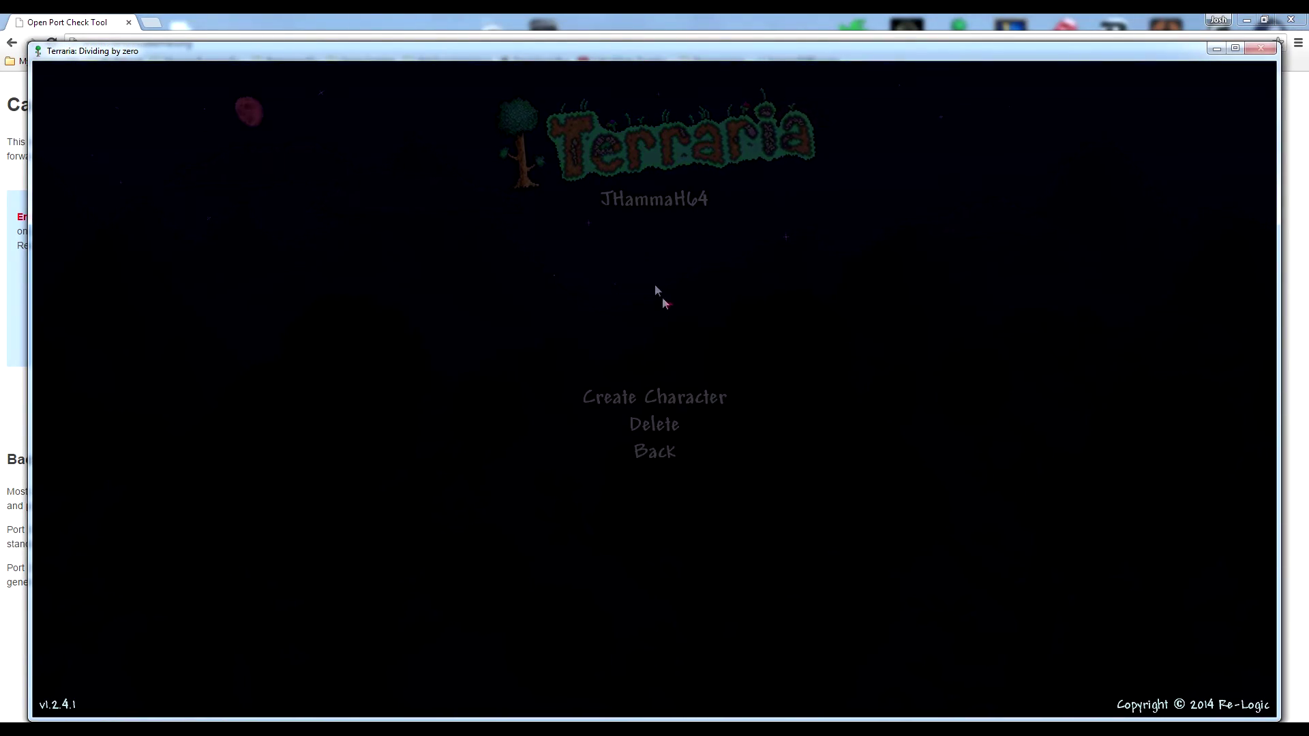
pyautogui.click(651, 201)
pyautogui.click(652, 202)
pyautogui.press('Return')
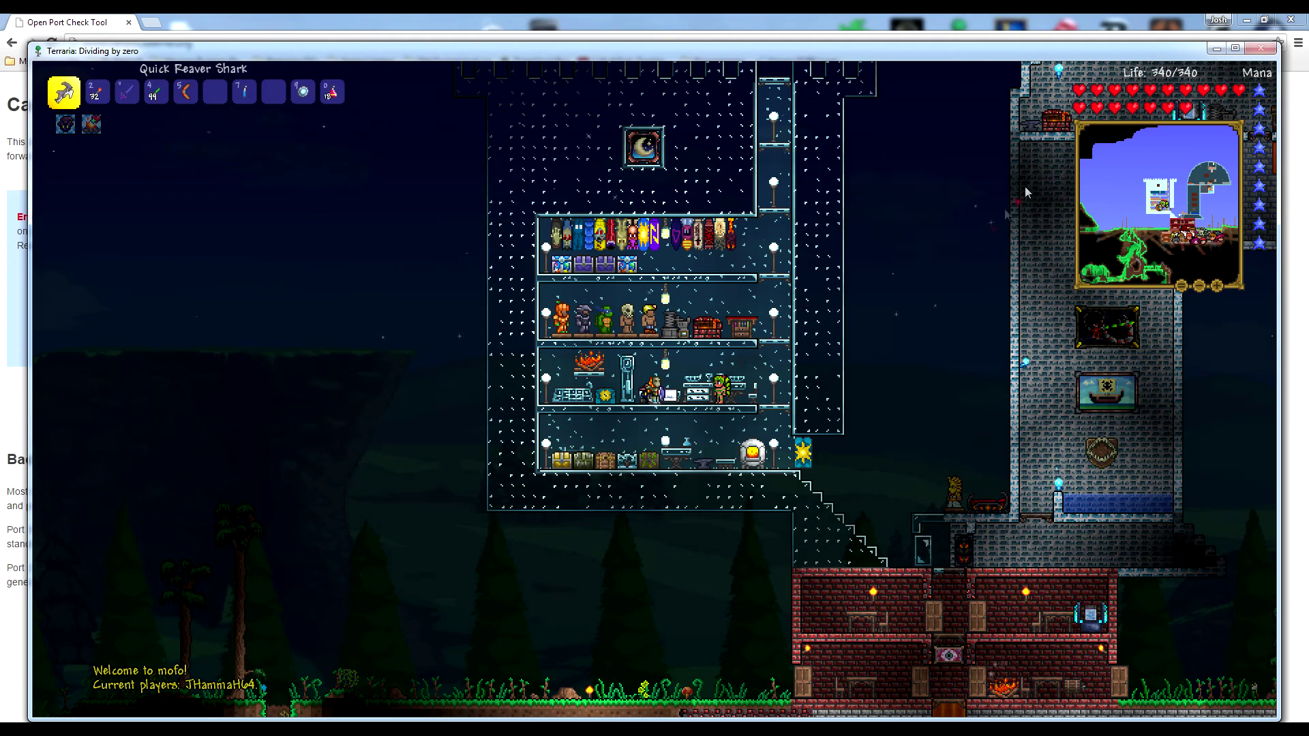
pyautogui.click(1218, 49)
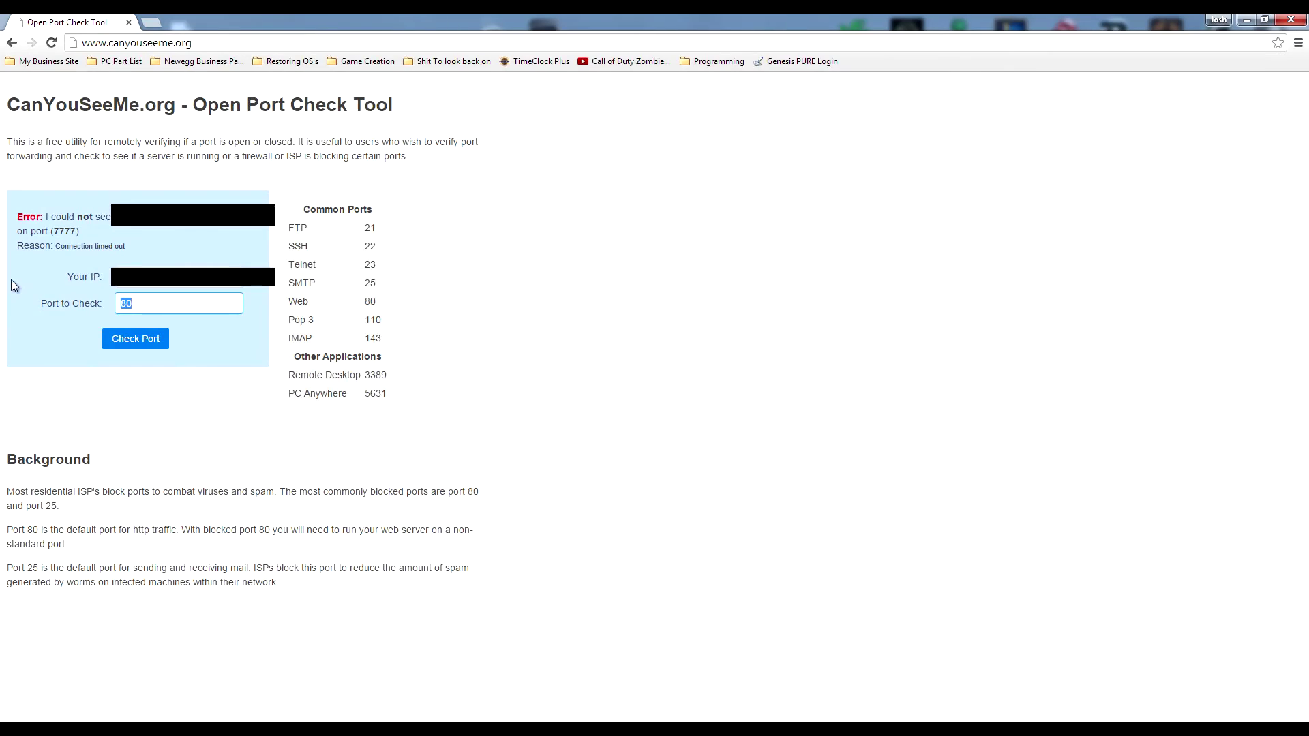
# Recheck port 7777 and highlight the Success message saying the ISP isn't blocking it.
pyautogui.write('7777')
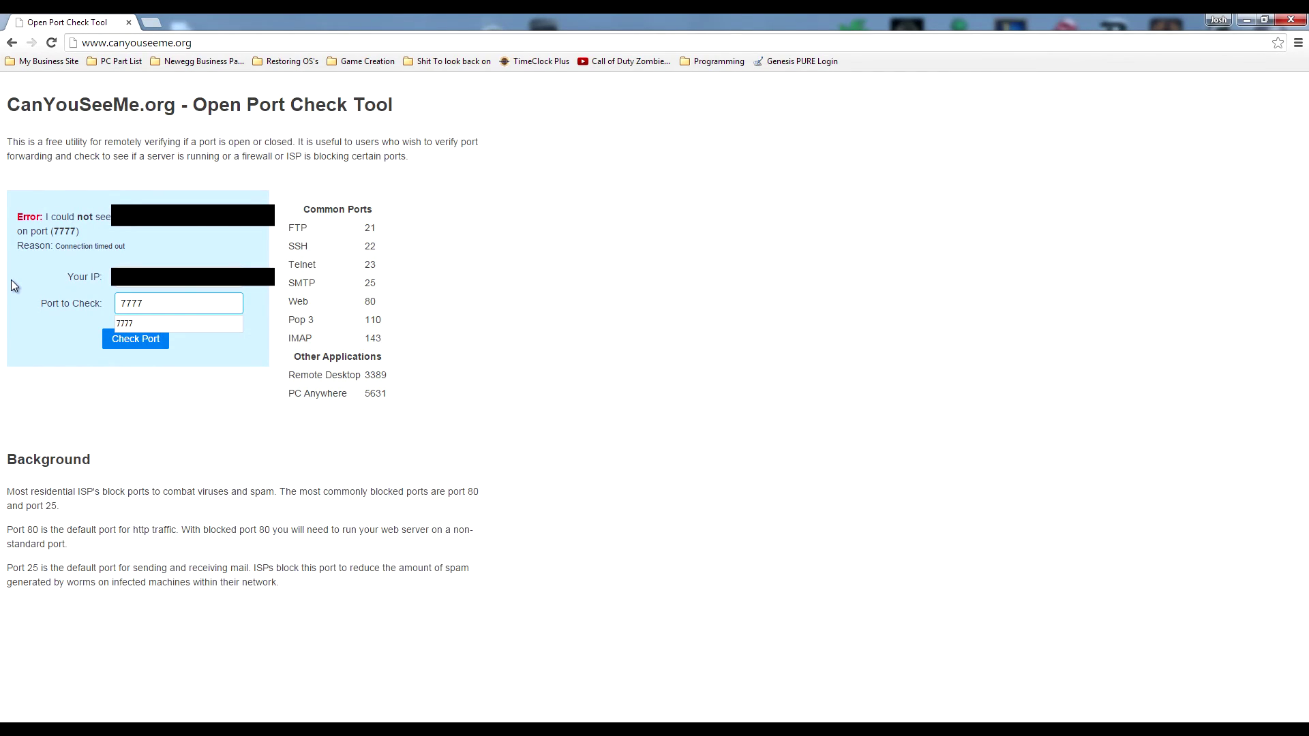
pyautogui.click(133, 344)
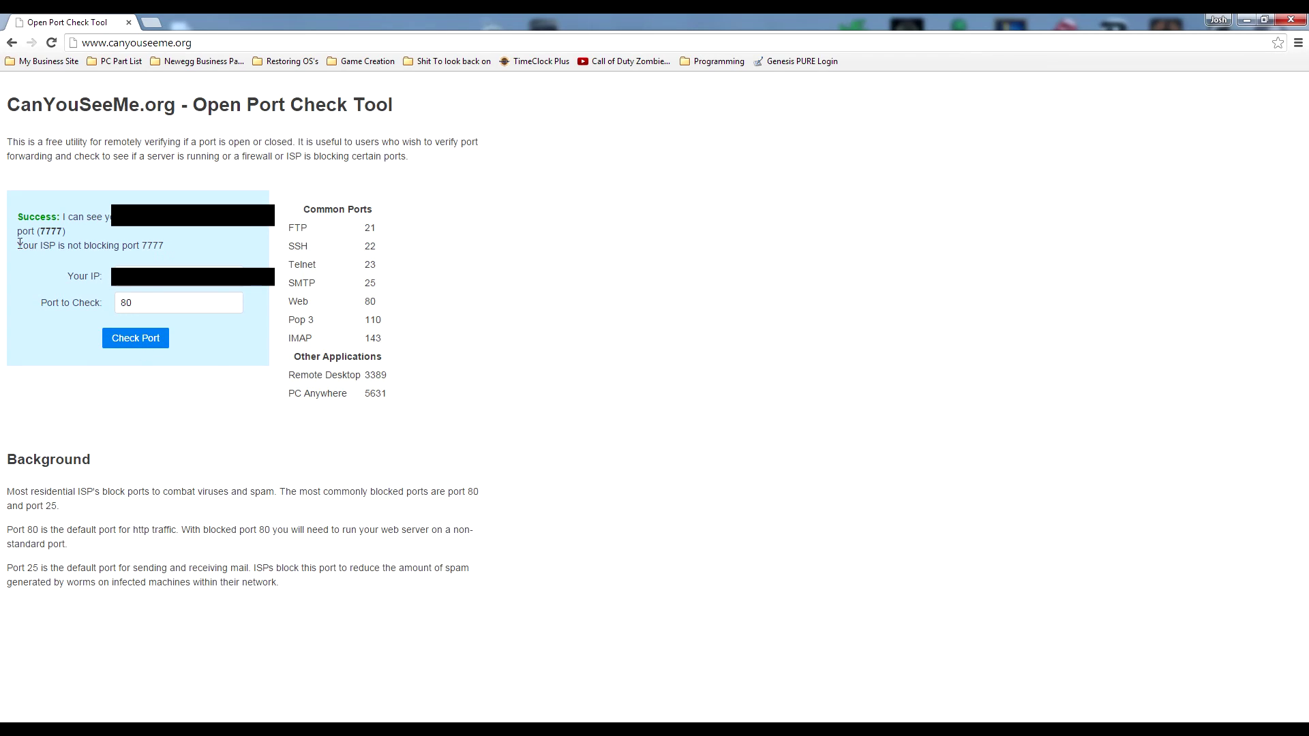
pyautogui.moveTo(18, 244); pyautogui.dragTo(176, 243)
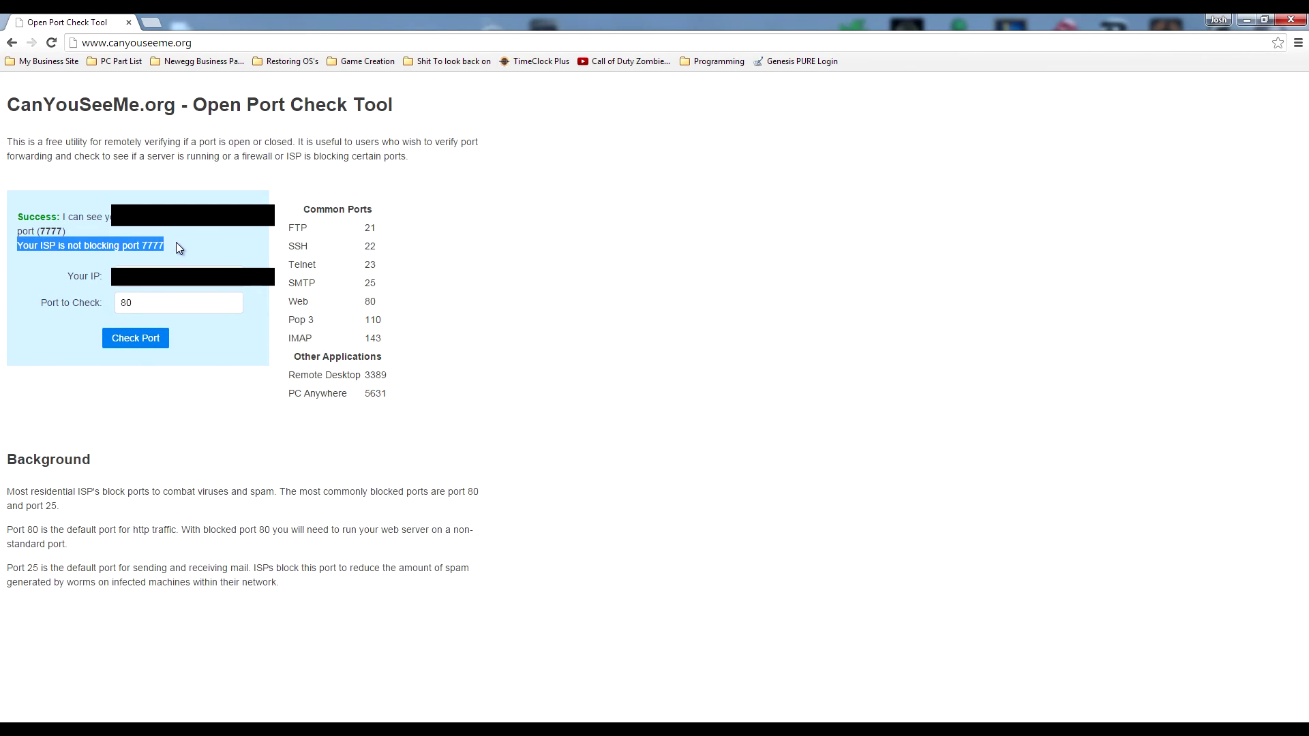
pyautogui.click(104, 242)
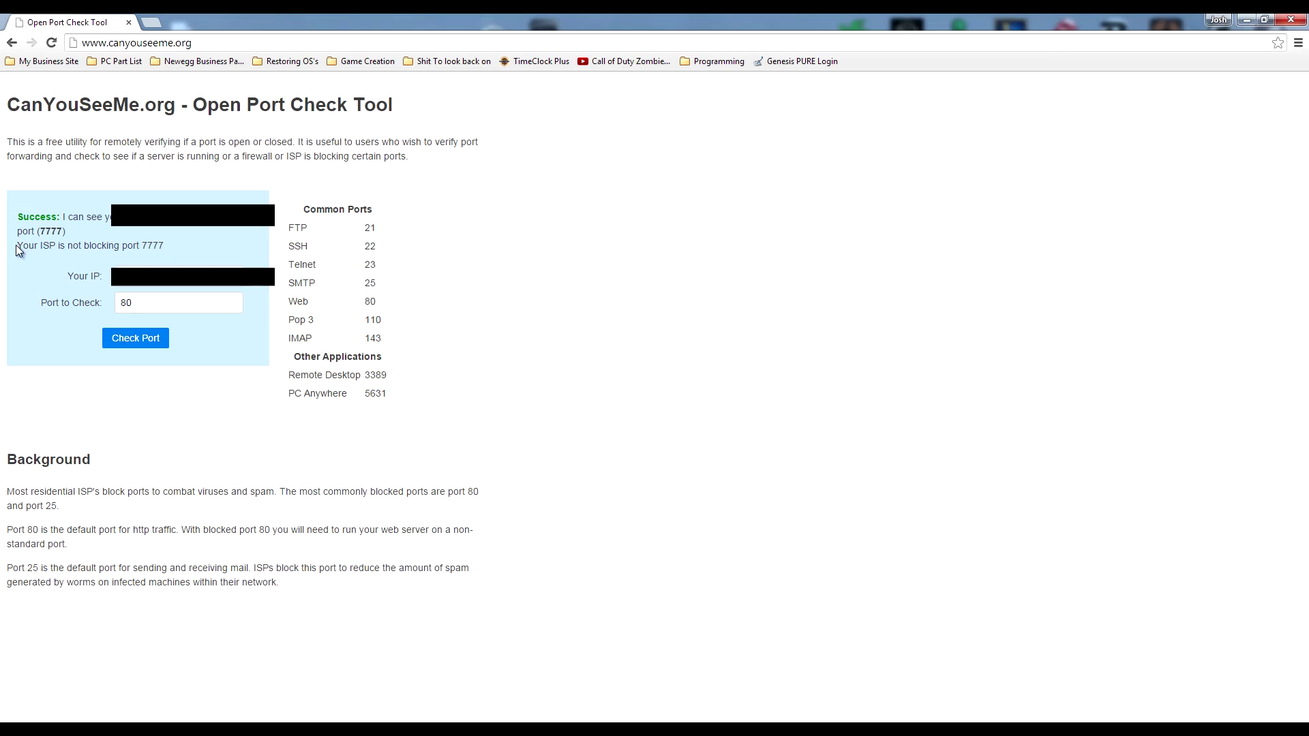
pyautogui.moveTo(18, 242); pyautogui.dragTo(191, 238)
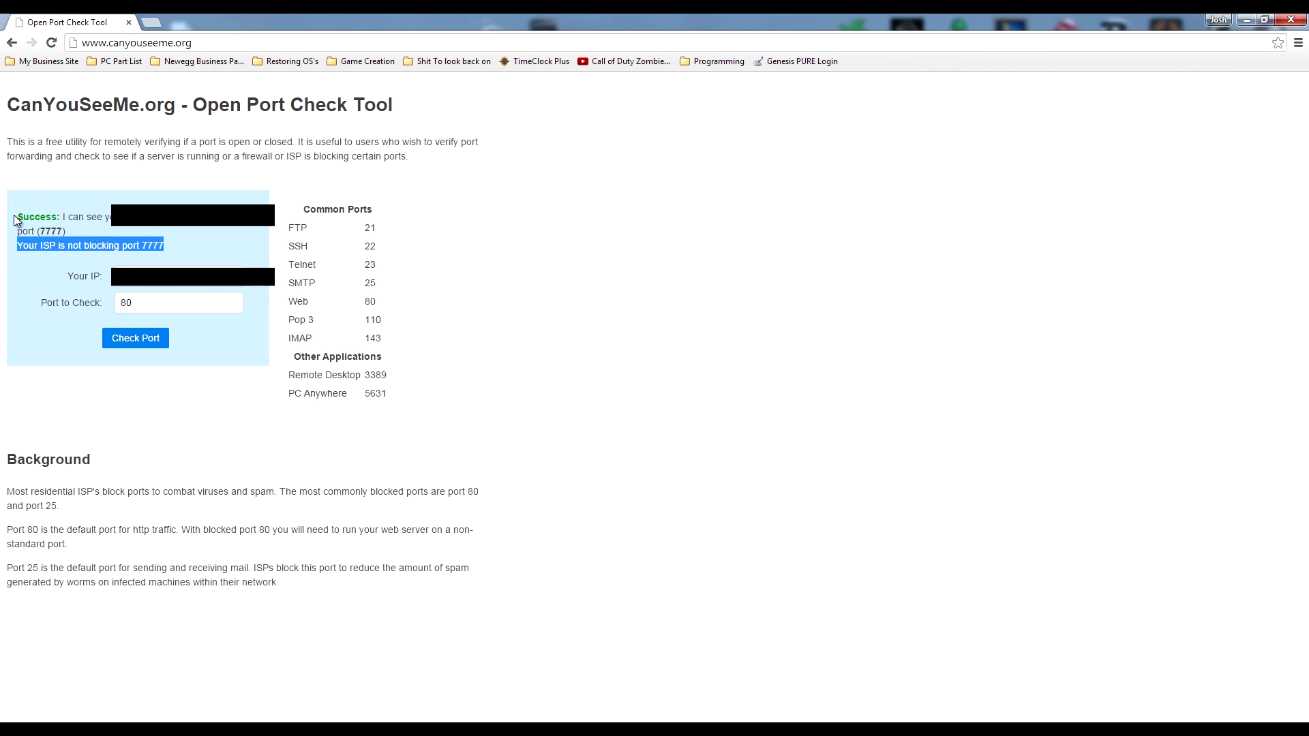
pyautogui.moveTo(15, 219); pyautogui.dragTo(209, 204)
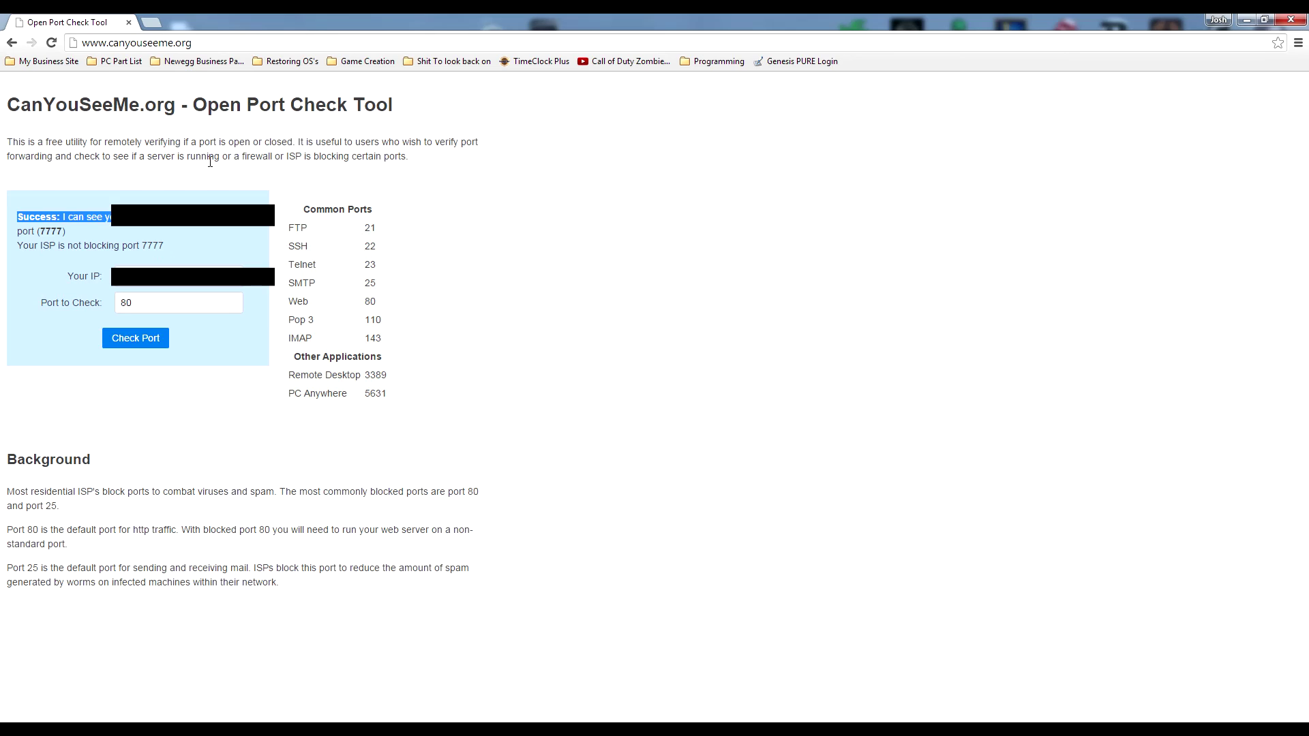
pyautogui.click(63, 251)
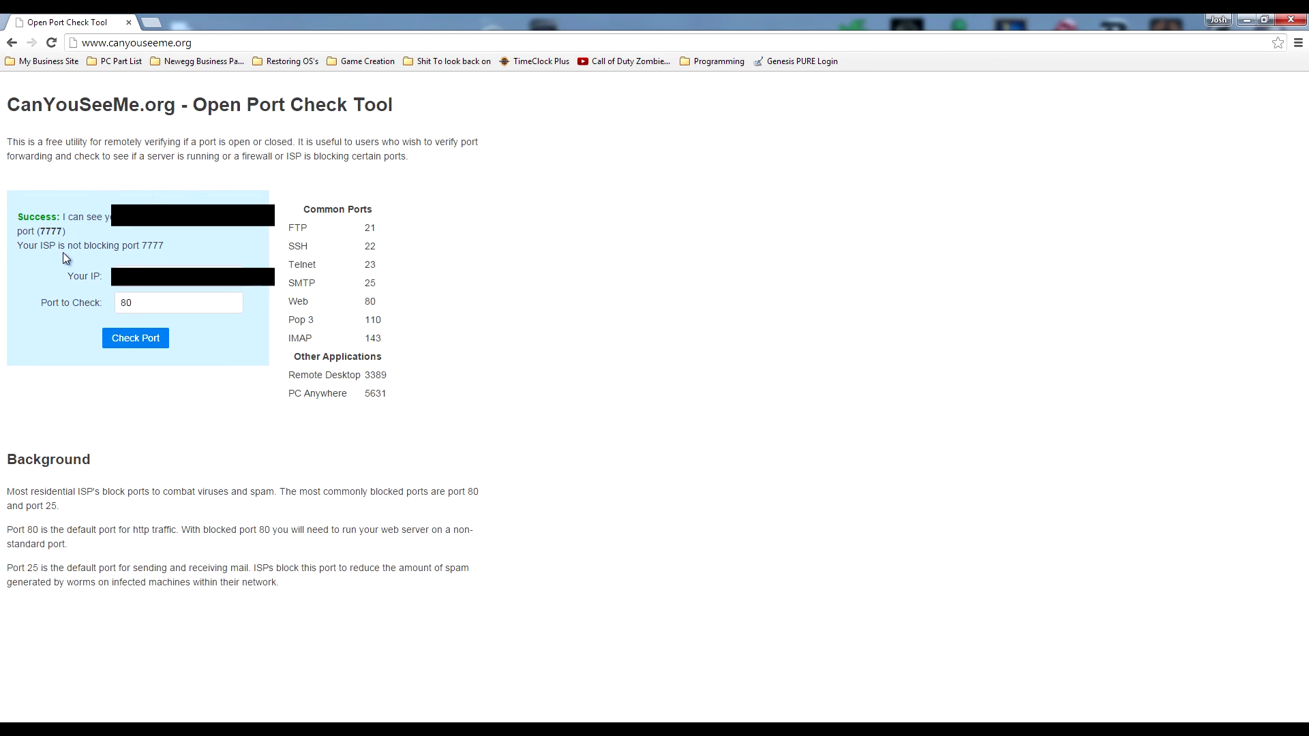